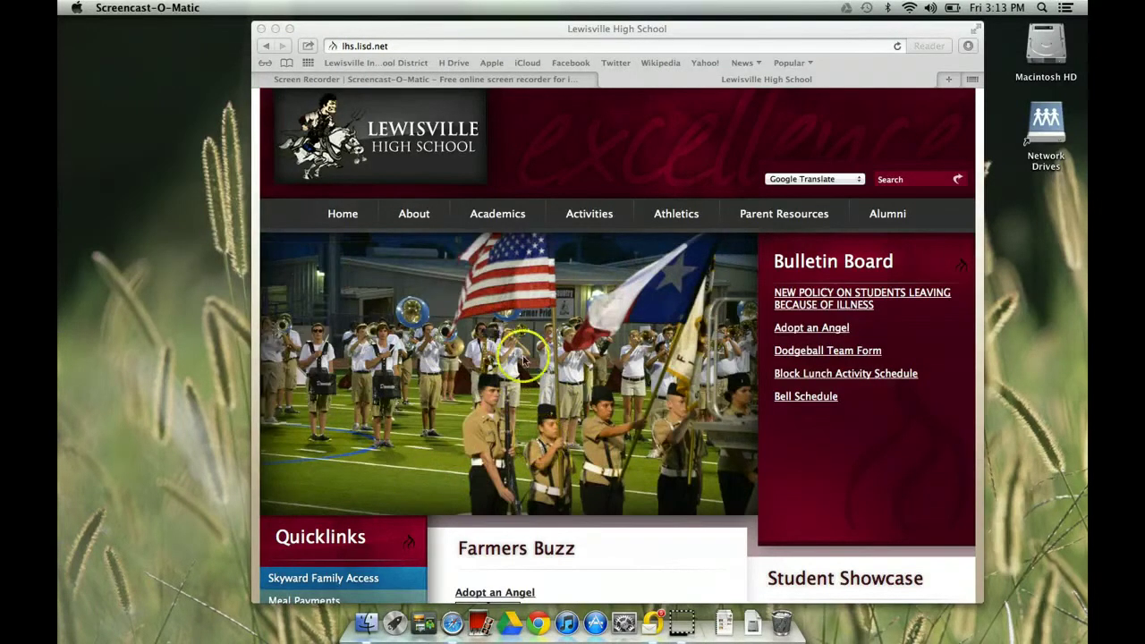
Load the smarttech.com site by entering 'smart' in Safari's address bar.
left_click(437, 47)
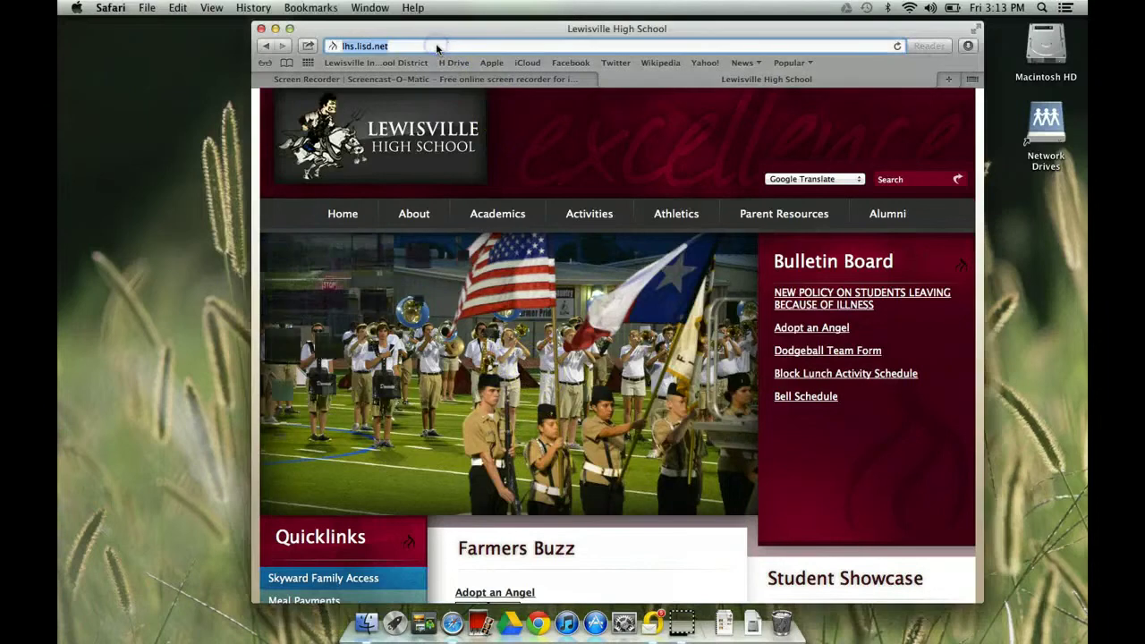
type("s")
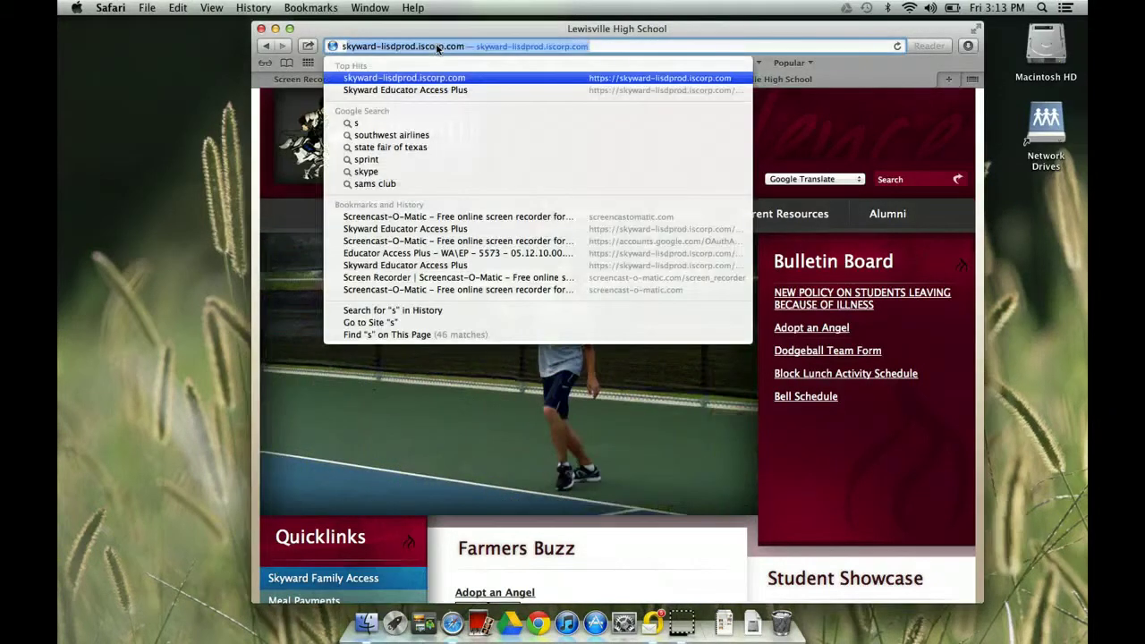
type("marttech")
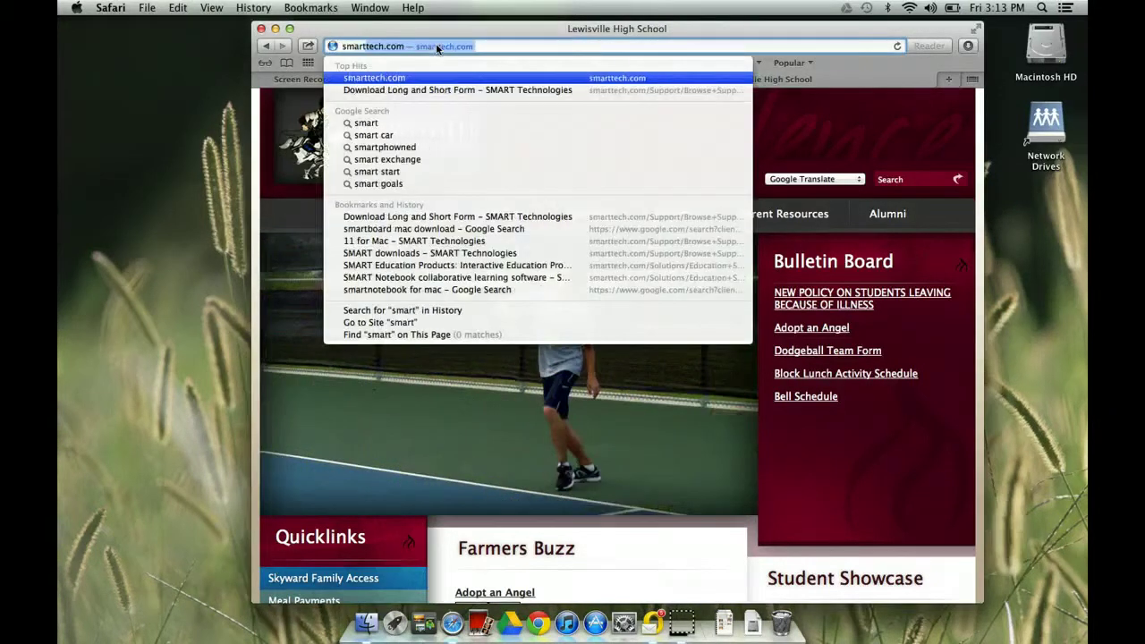
key("Return")
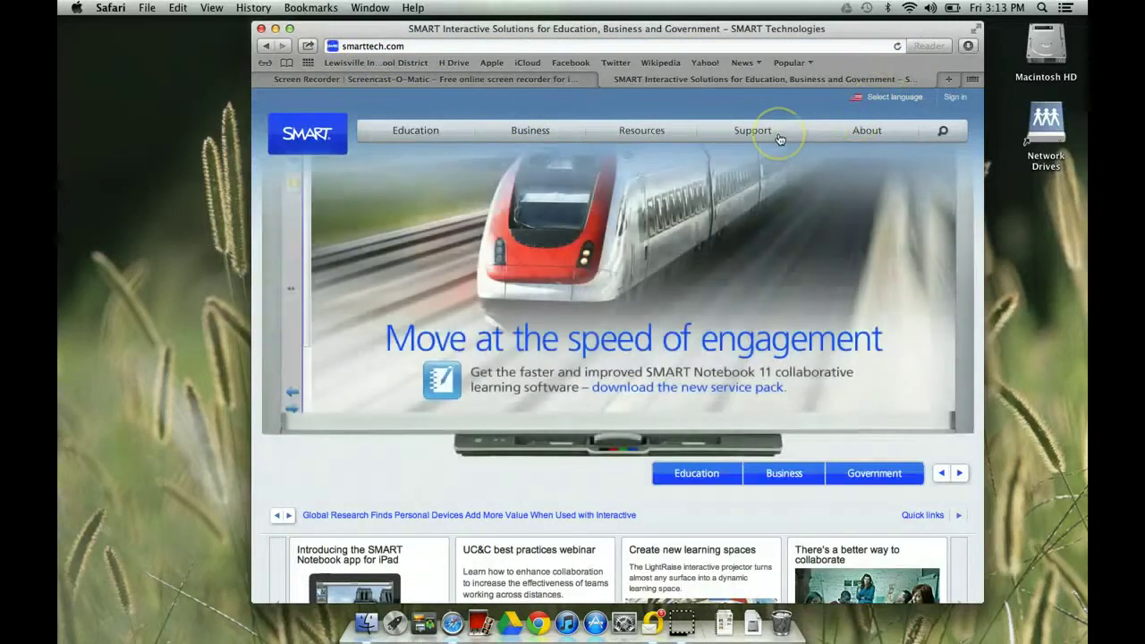
Go to SMART's Software downloads page and pick SMART Notebook 11 for Mac from the versions.
mouse_move(780, 138)
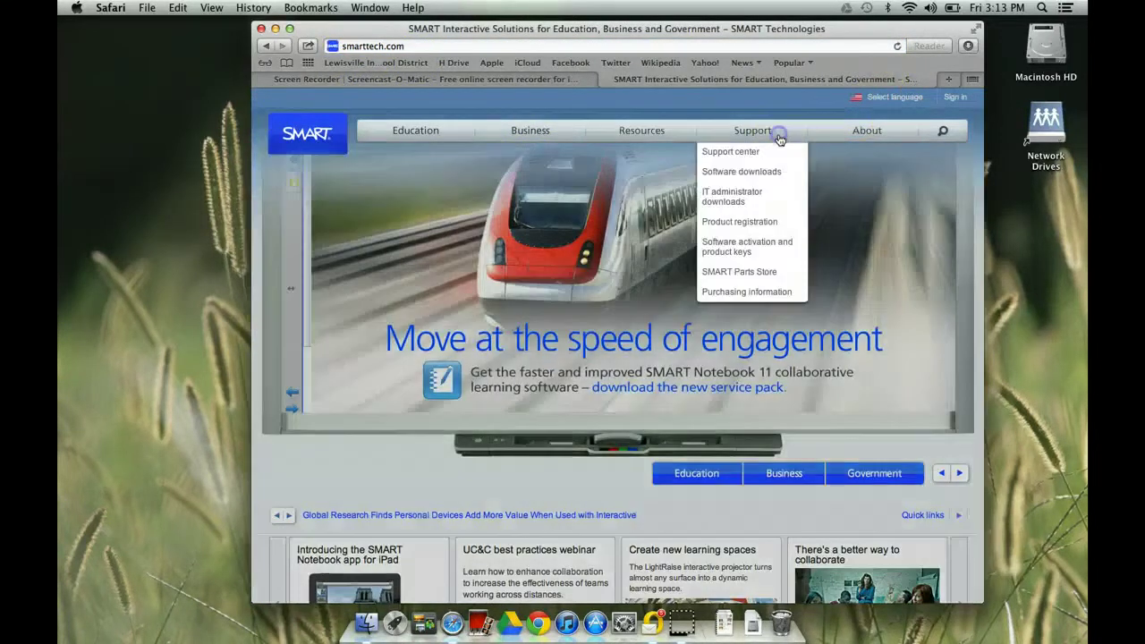
left_click(742, 172)
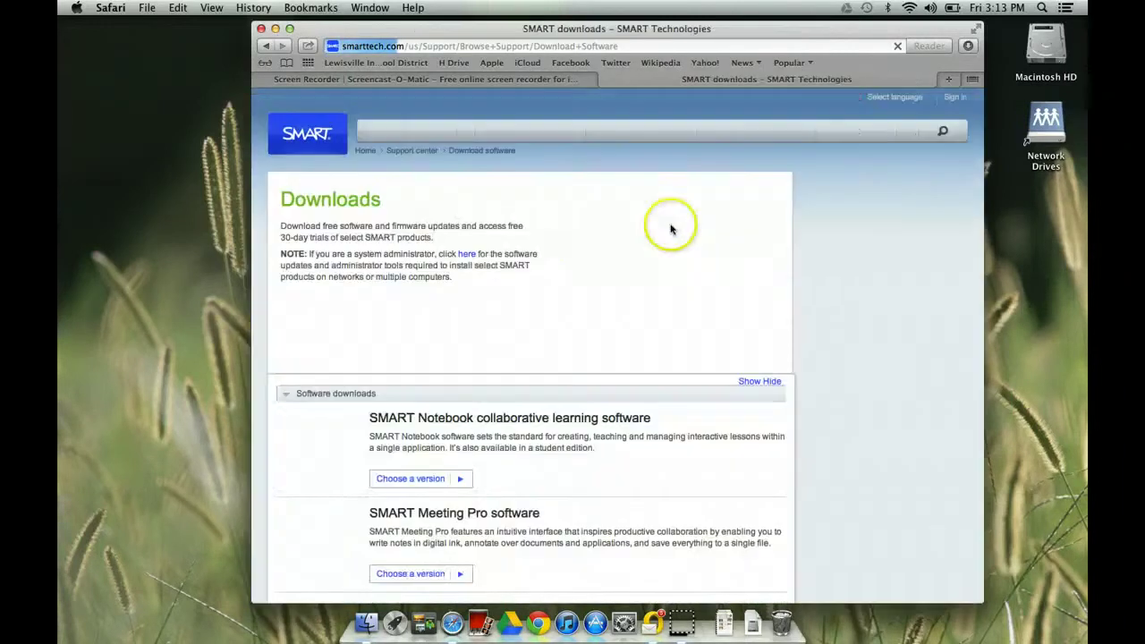
left_click(457, 475)
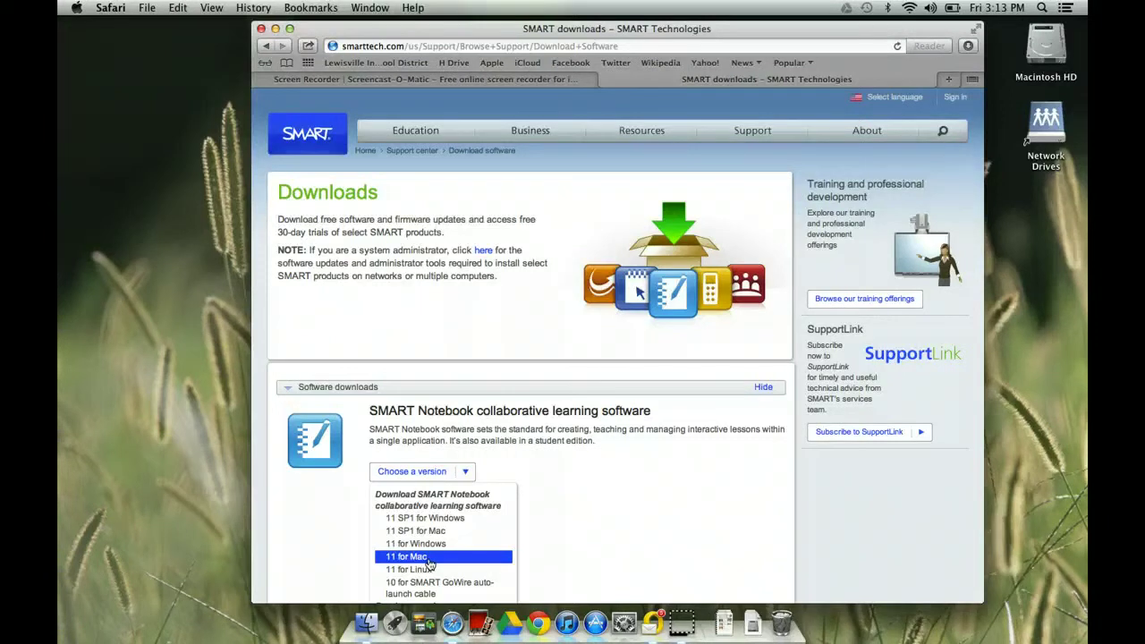
left_click(428, 557)
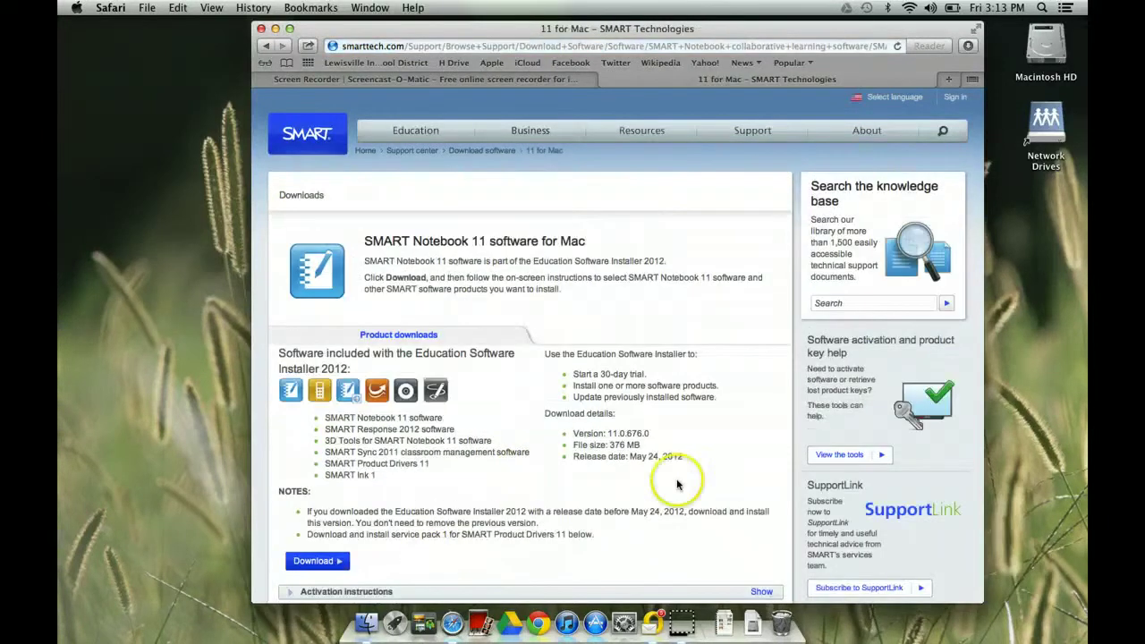
Download the Education Software Installer as licensed software, open its .dmg from Downloads, and minimize Safari.
left_click(326, 564)
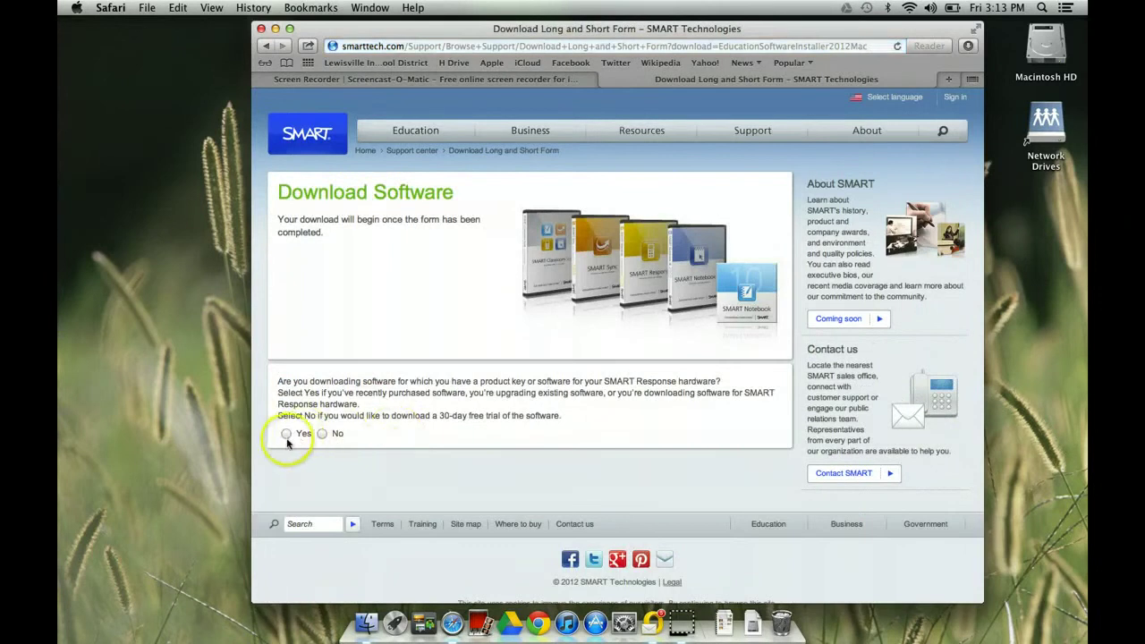
left_click(285, 435)
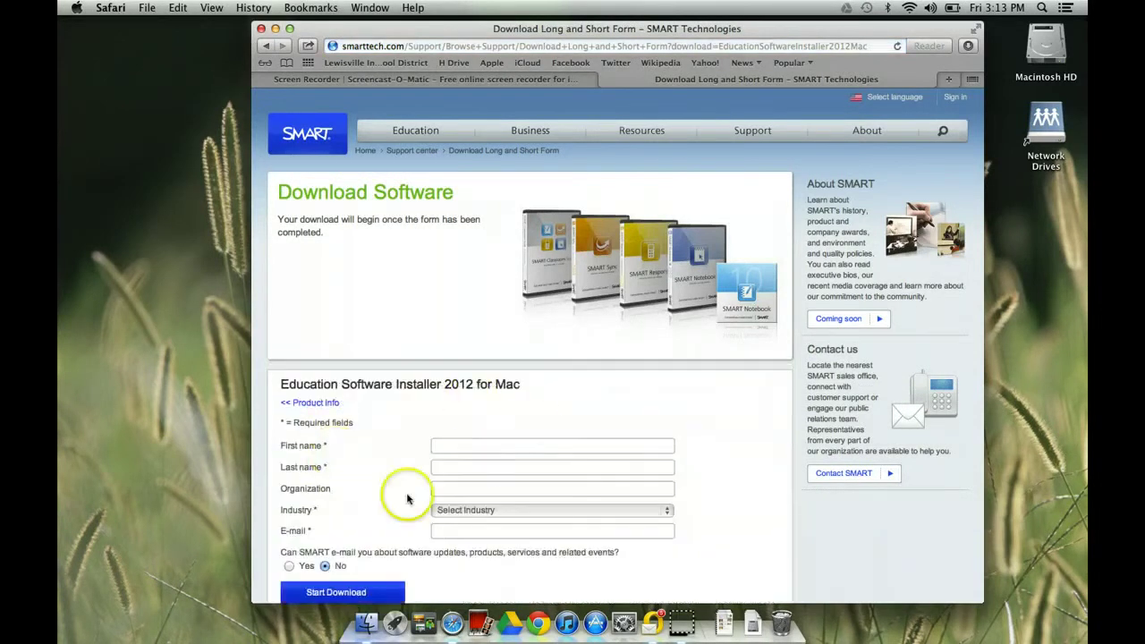
left_click(753, 620)
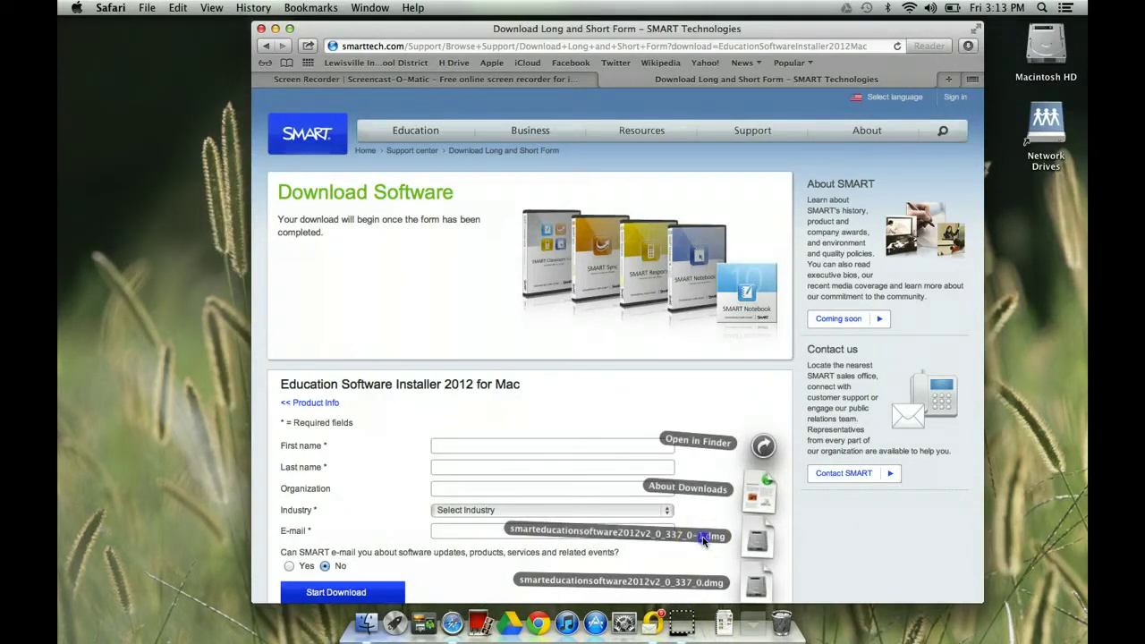
left_click(703, 534)
left_click(753, 621)
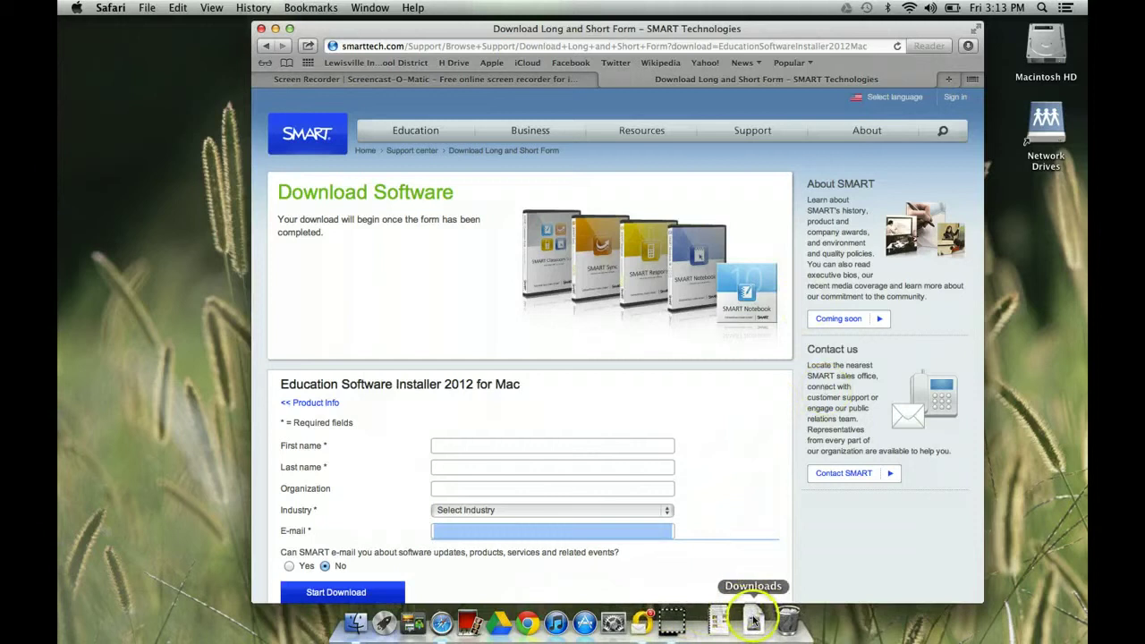
left_click(765, 545)
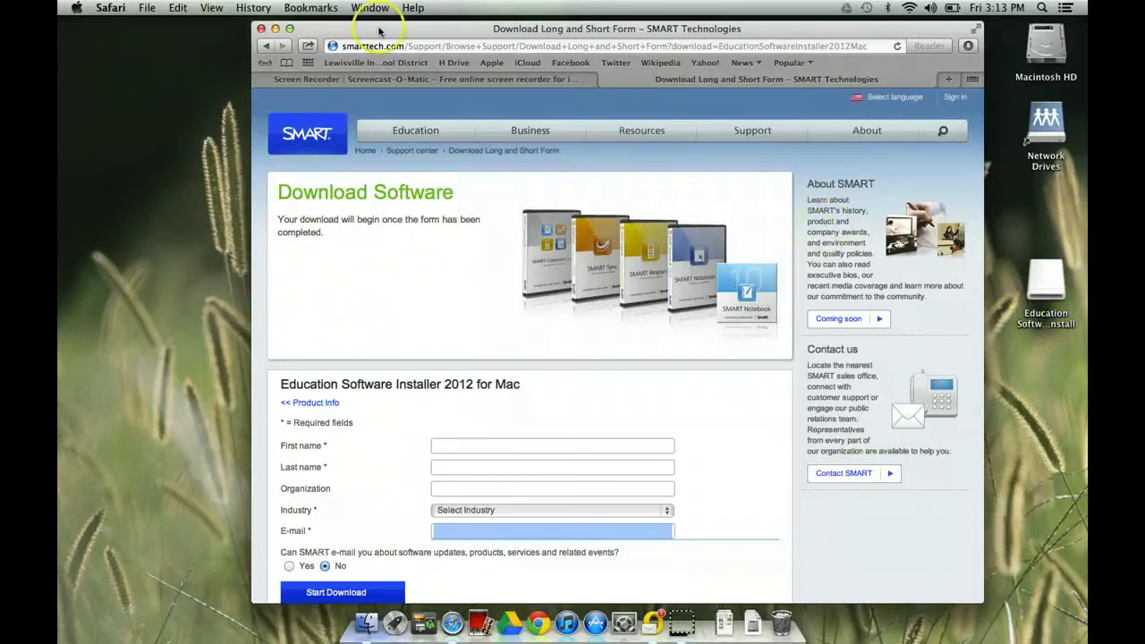
left_click(274, 29)
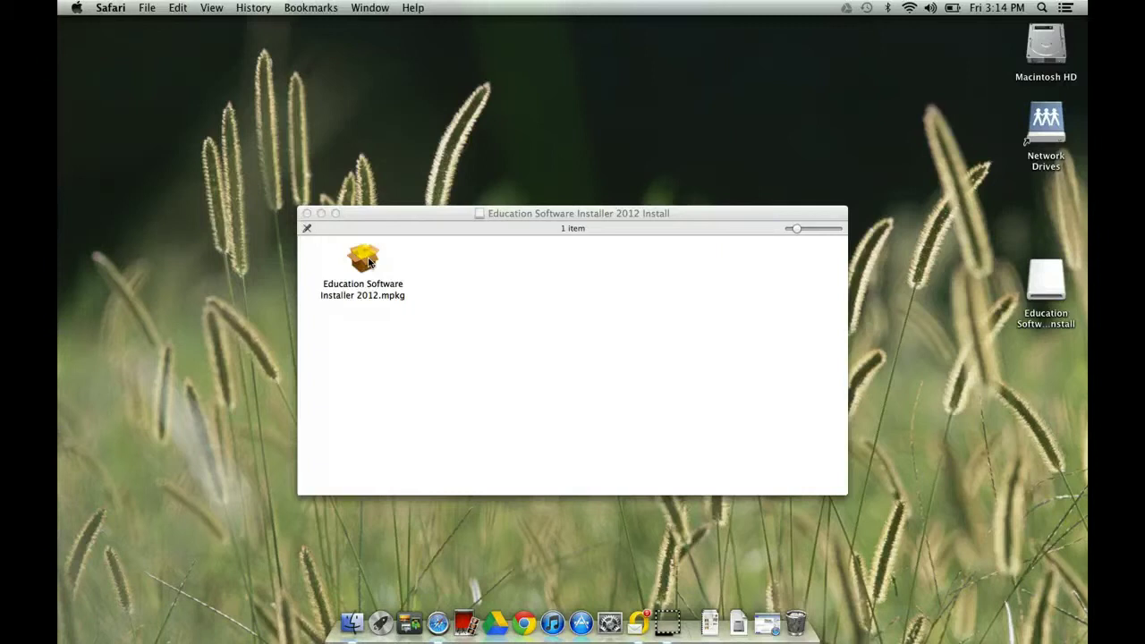
left_click(368, 261)
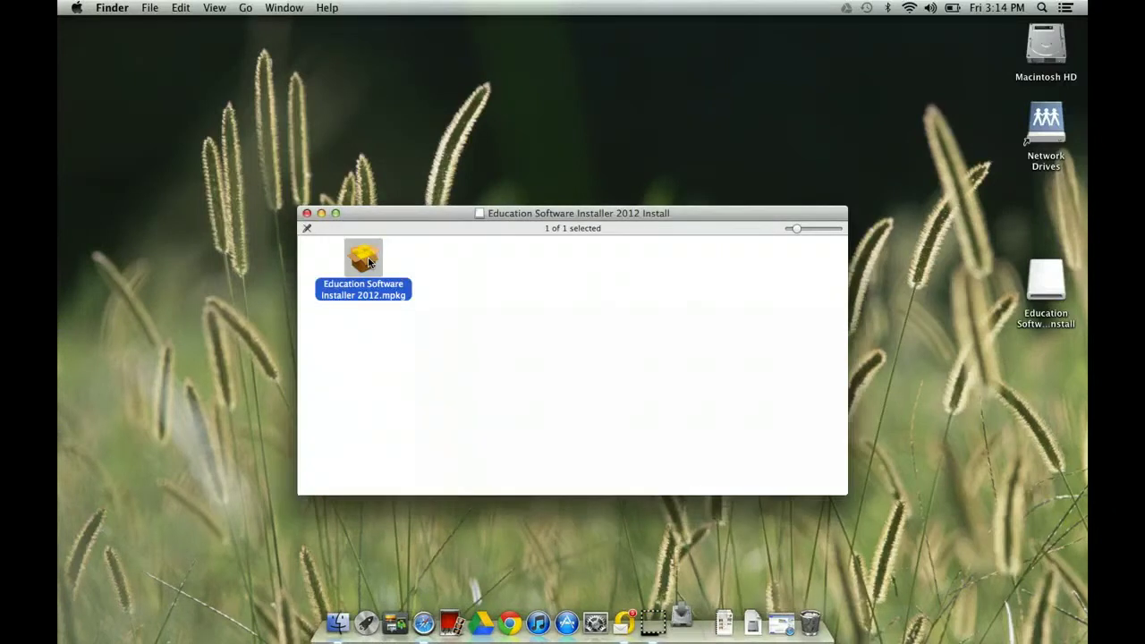
double_click(368, 260)
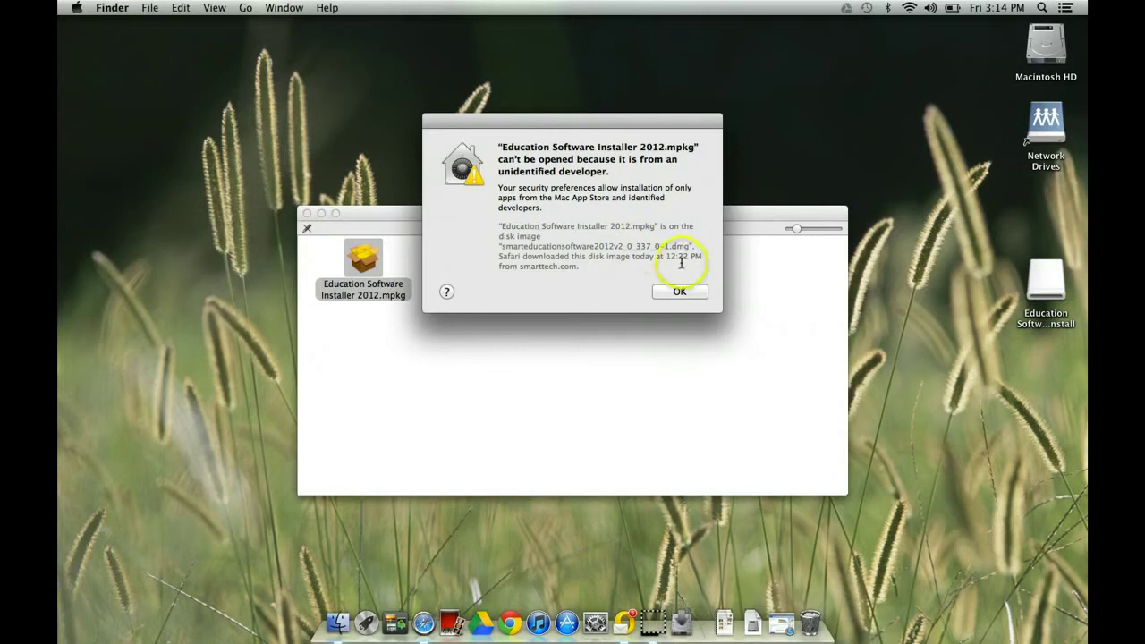
left_click(677, 293)
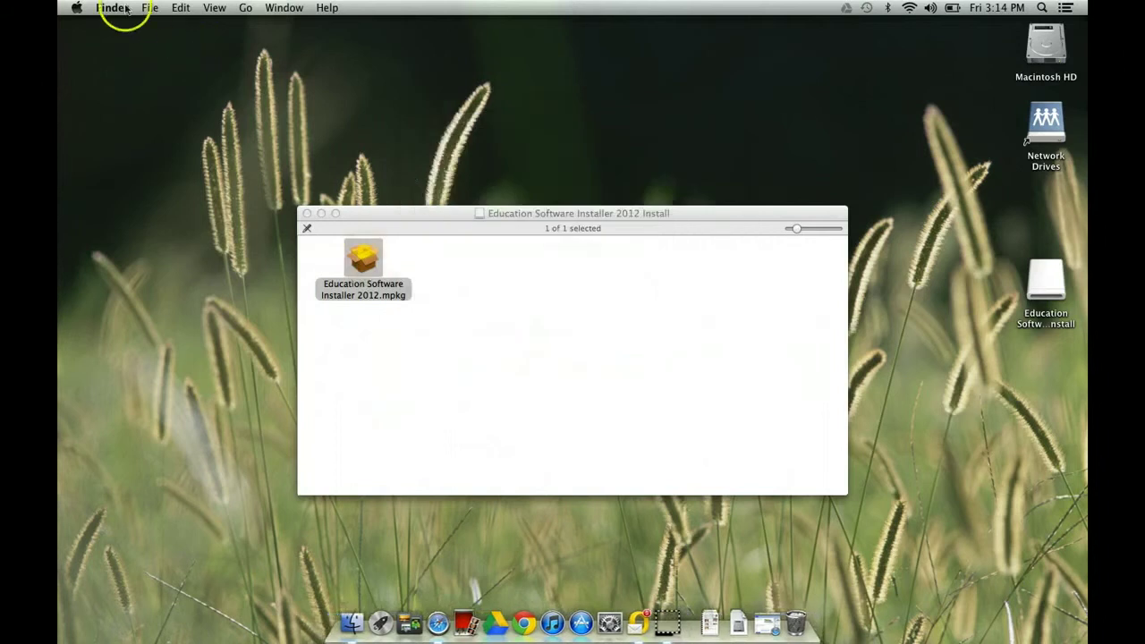
Open System Preferences from the Apple menu and go to Security & Privacy.
left_click(78, 9)
left_click(78, 9)
left_click(77, 9)
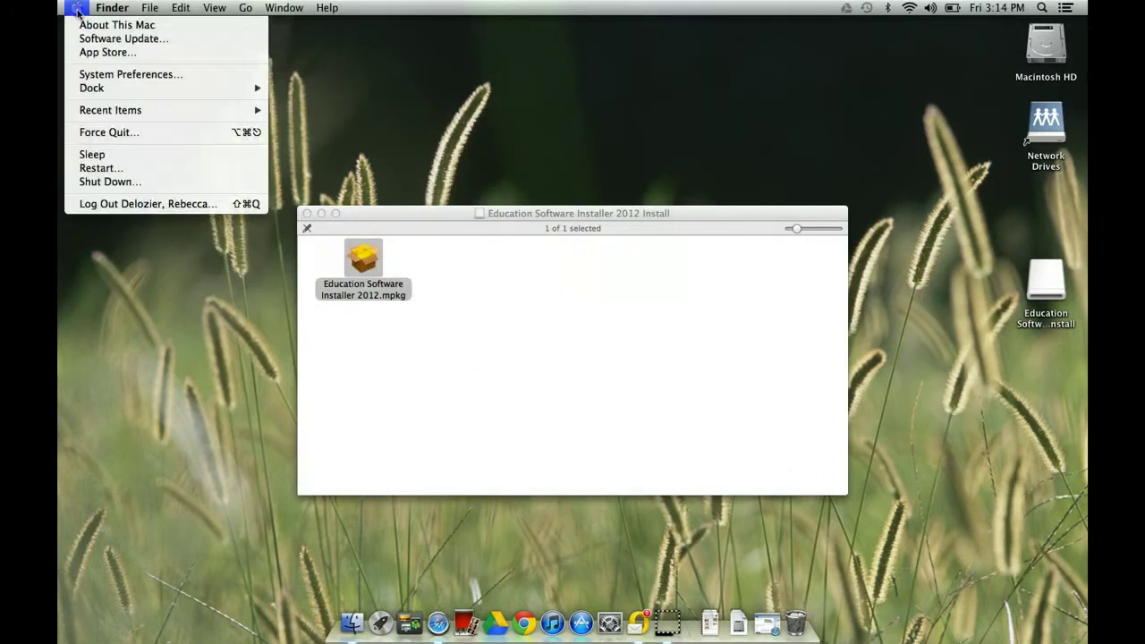
left_click(107, 75)
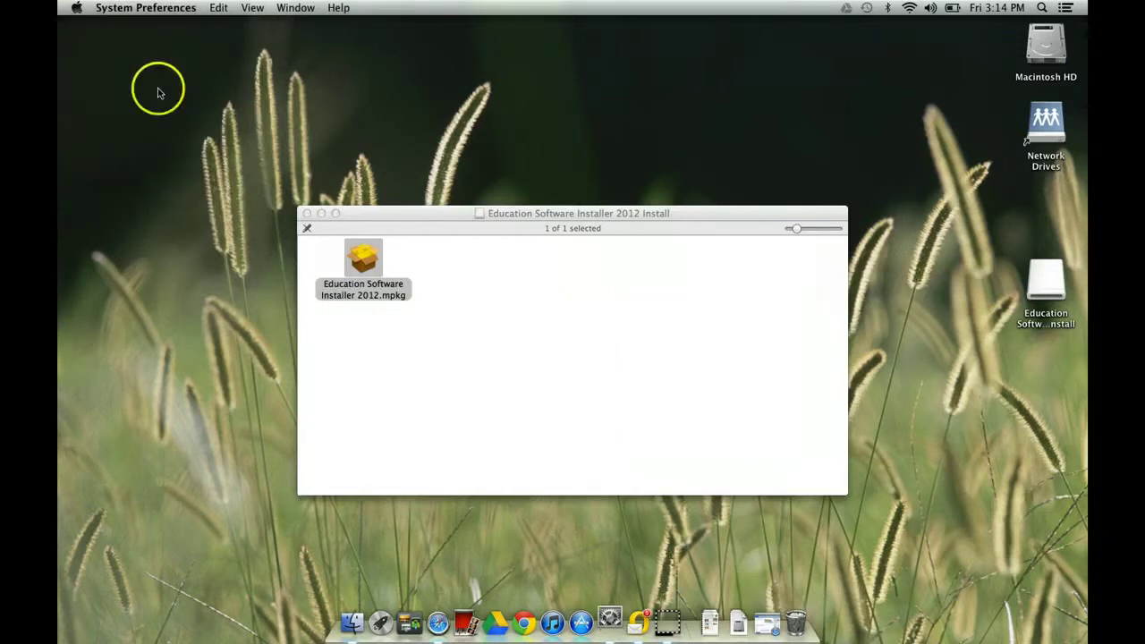
left_click_drag(327, 209, 574, 103)
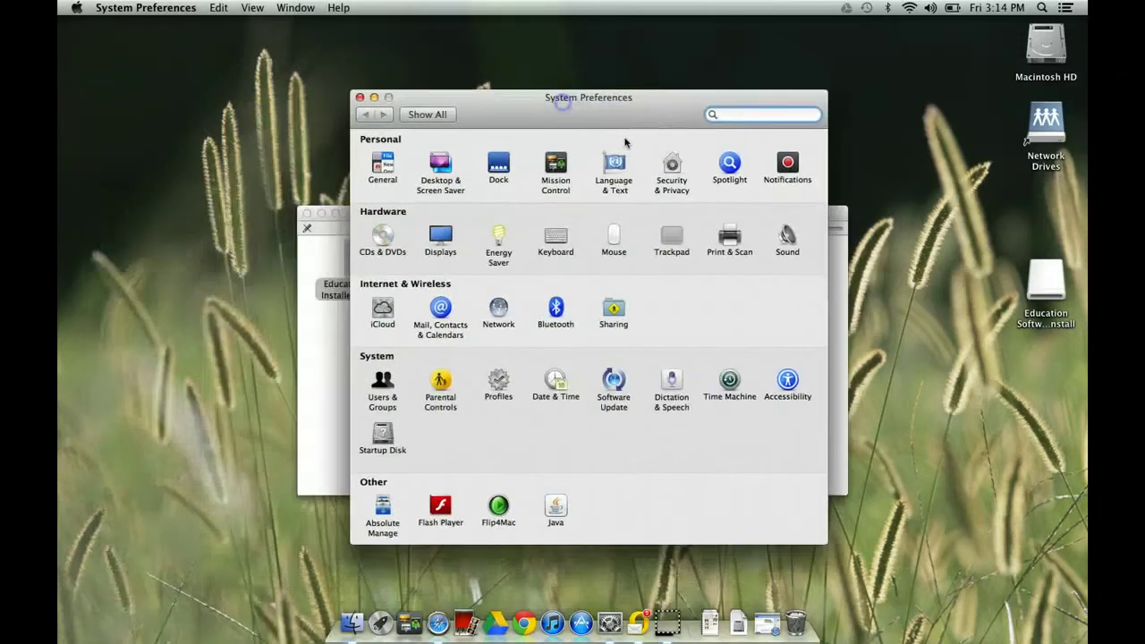
left_click(669, 166)
left_click(678, 170)
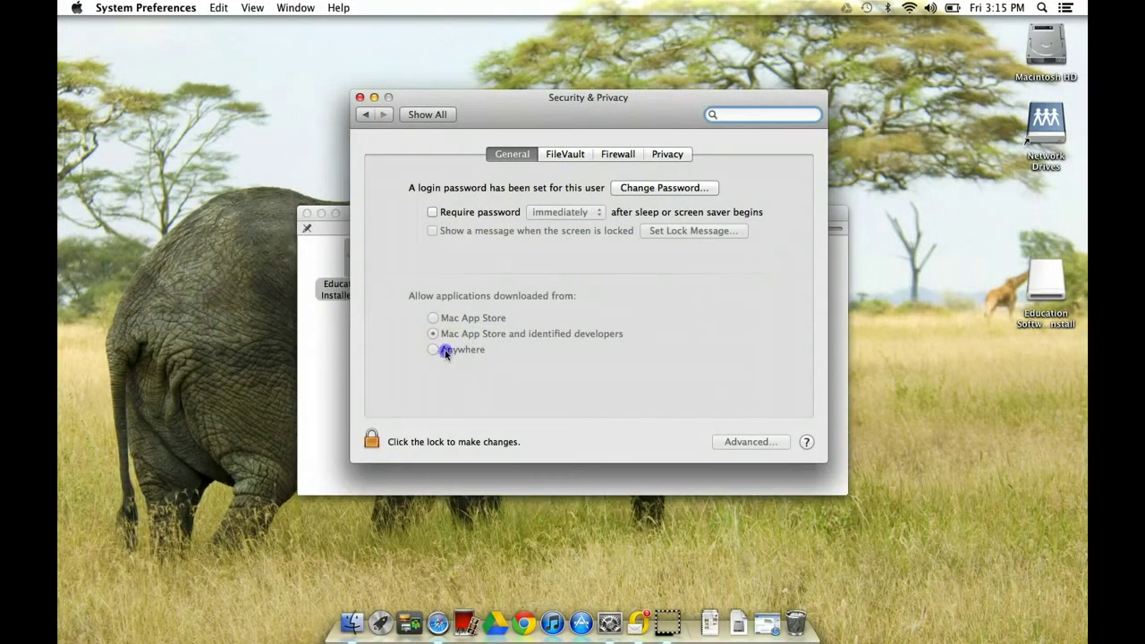
Unlock the Security & Privacy General settings with the account password.
left_click(372, 439)
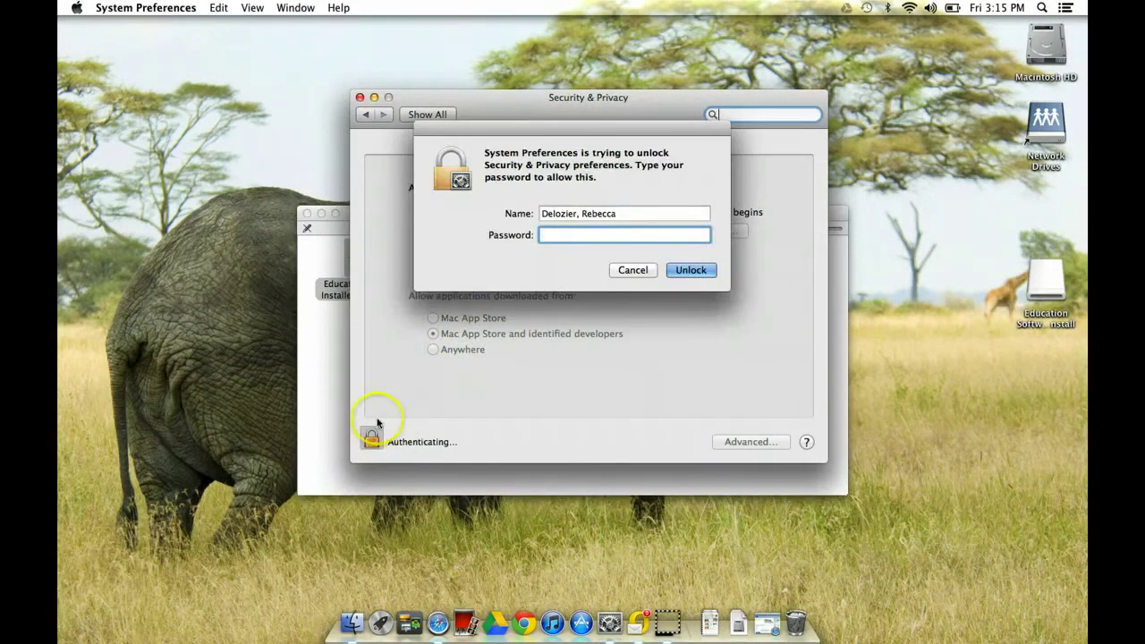
type("••••••••")
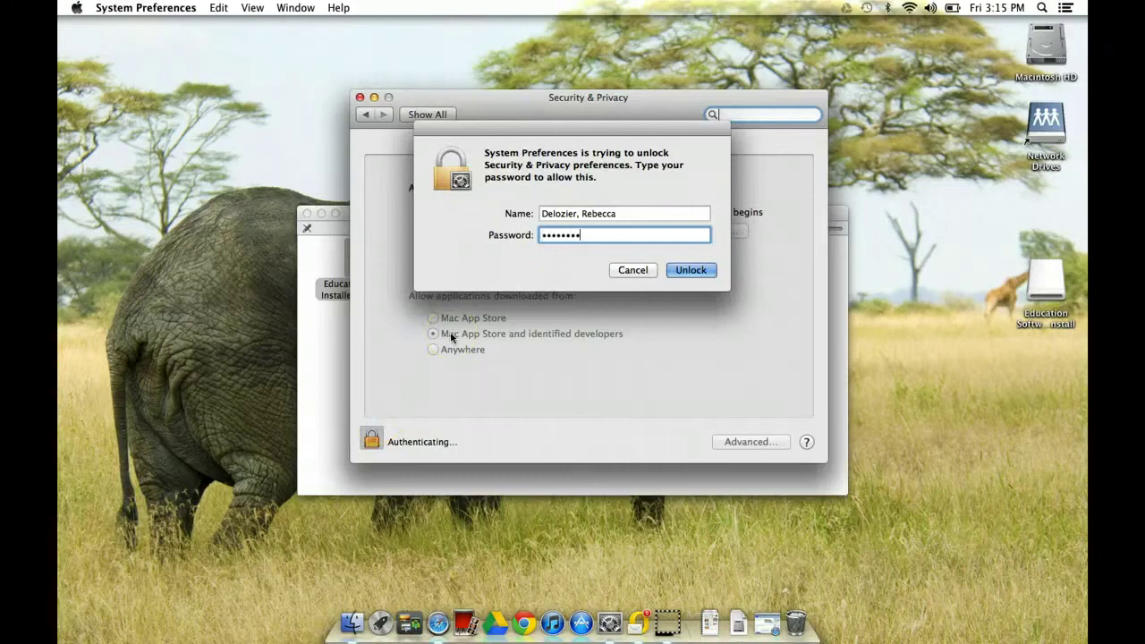
left_click(689, 271)
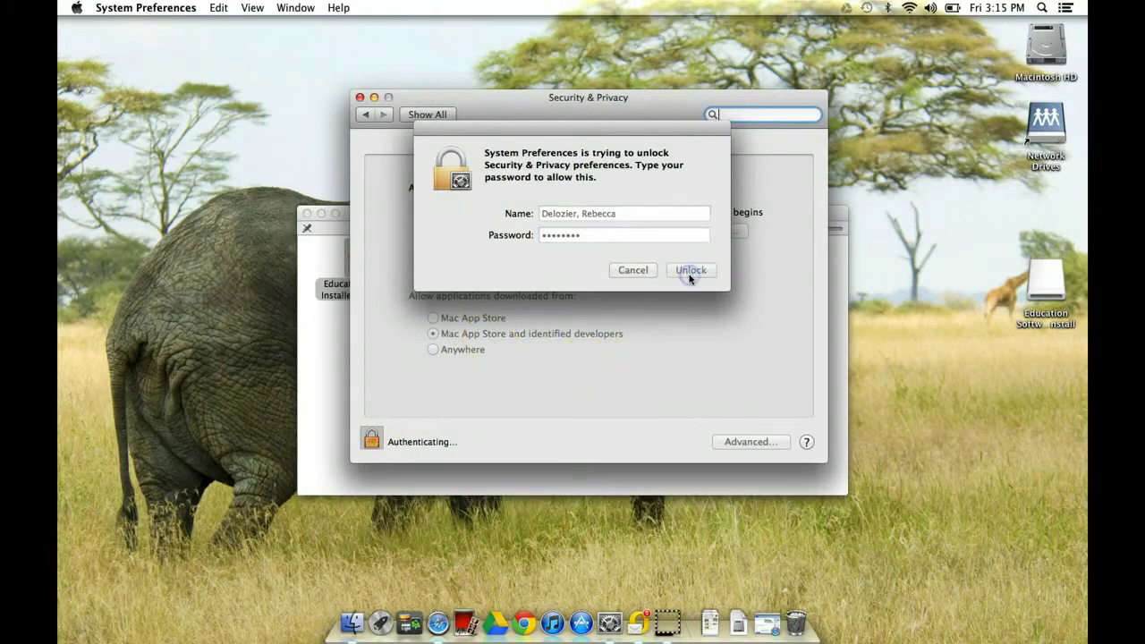
left_click(364, 385)
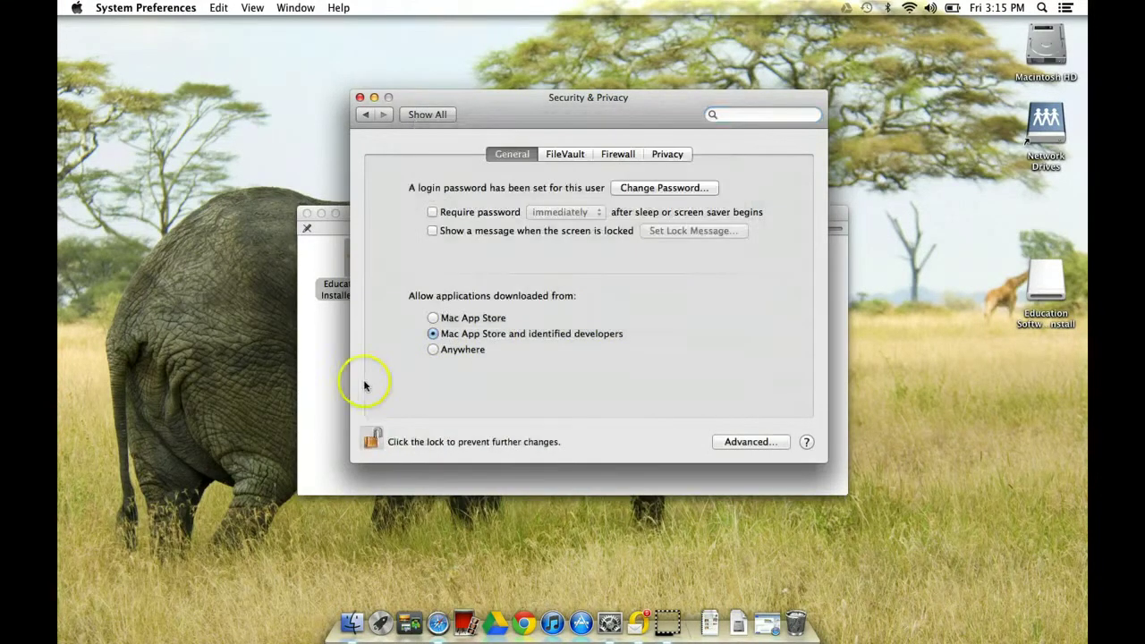
Allow apps downloaded from Anywhere, confirm the warning, and lock the settings again.
left_click(433, 351)
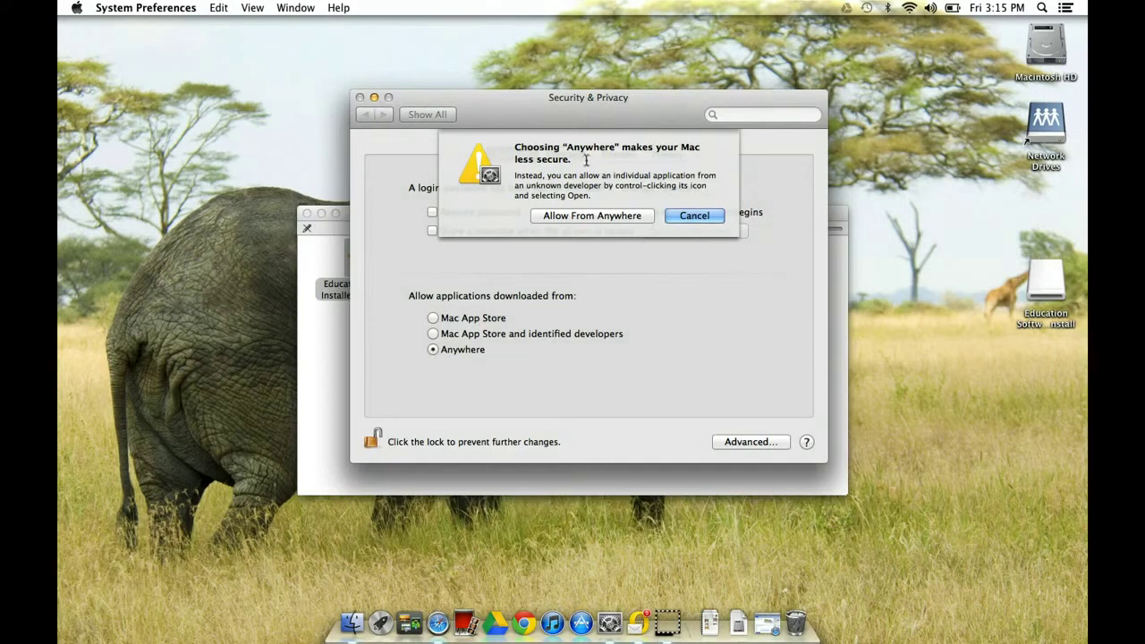
left_click(578, 218)
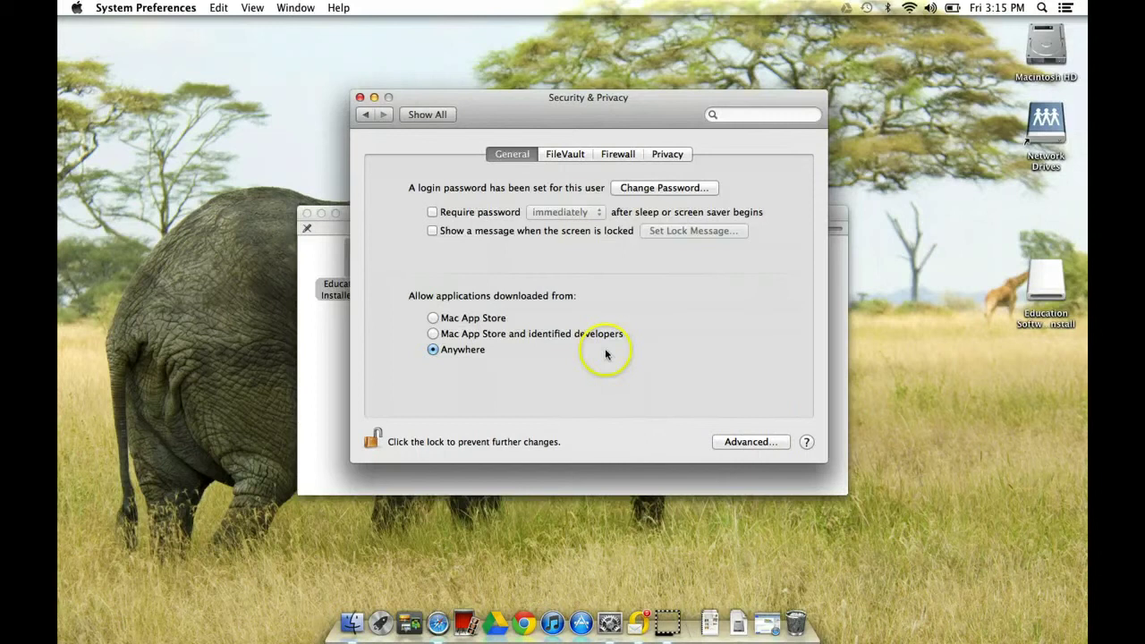
left_click(373, 439)
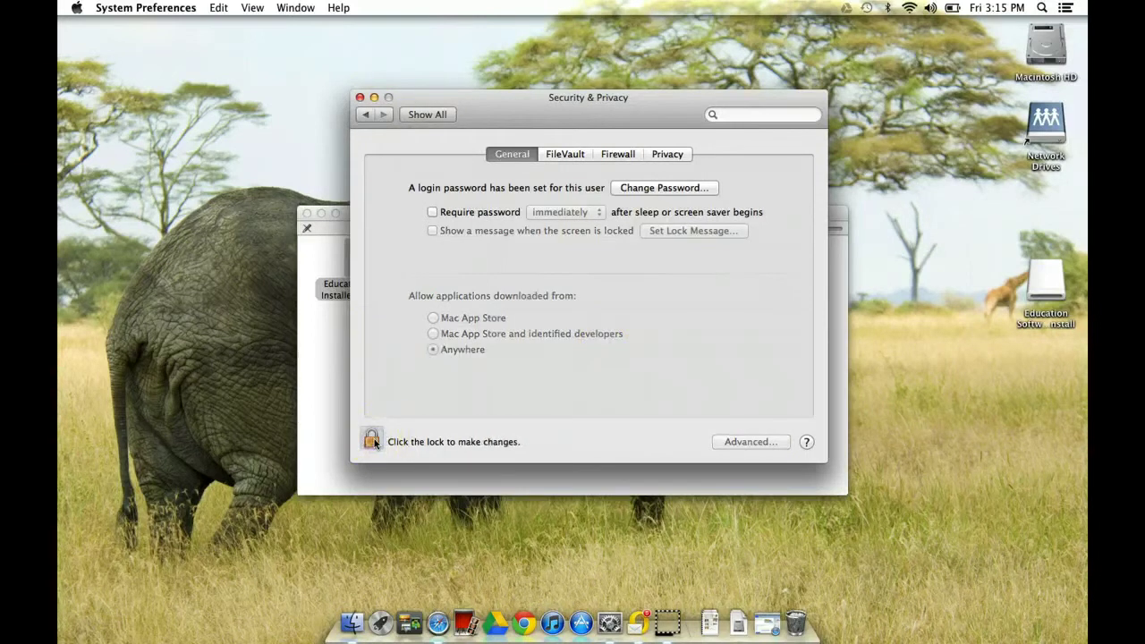
Close Security & Privacy and launch Education Software Installer 2012.mpkg, accepting the relaunch and package-check prompts.
left_click(359, 96)
double_click(362, 257)
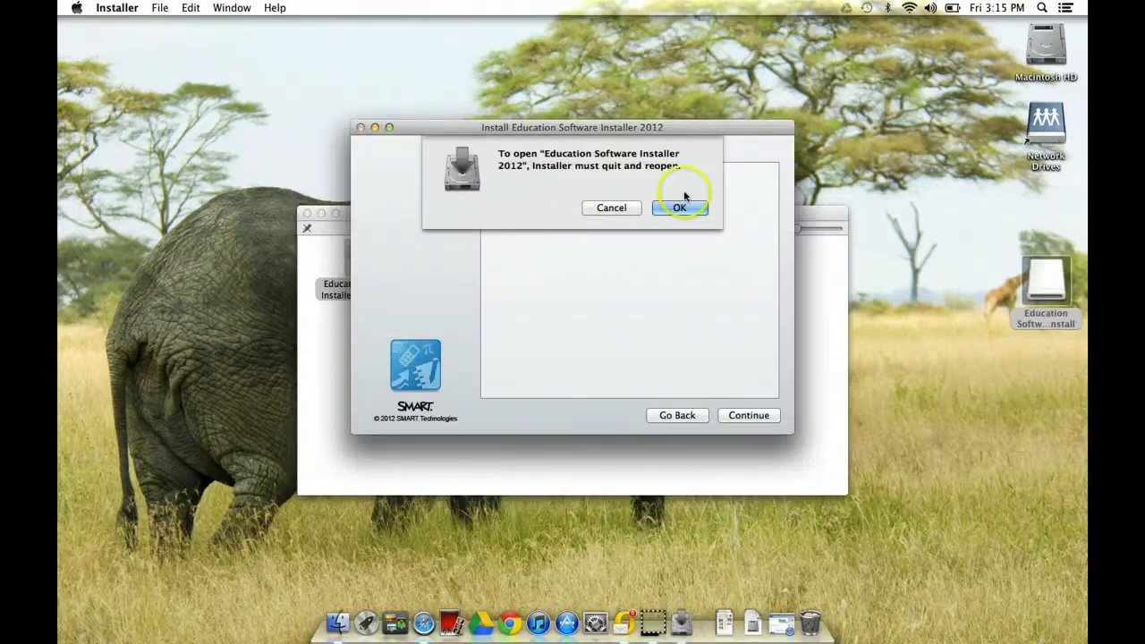
left_click(670, 207)
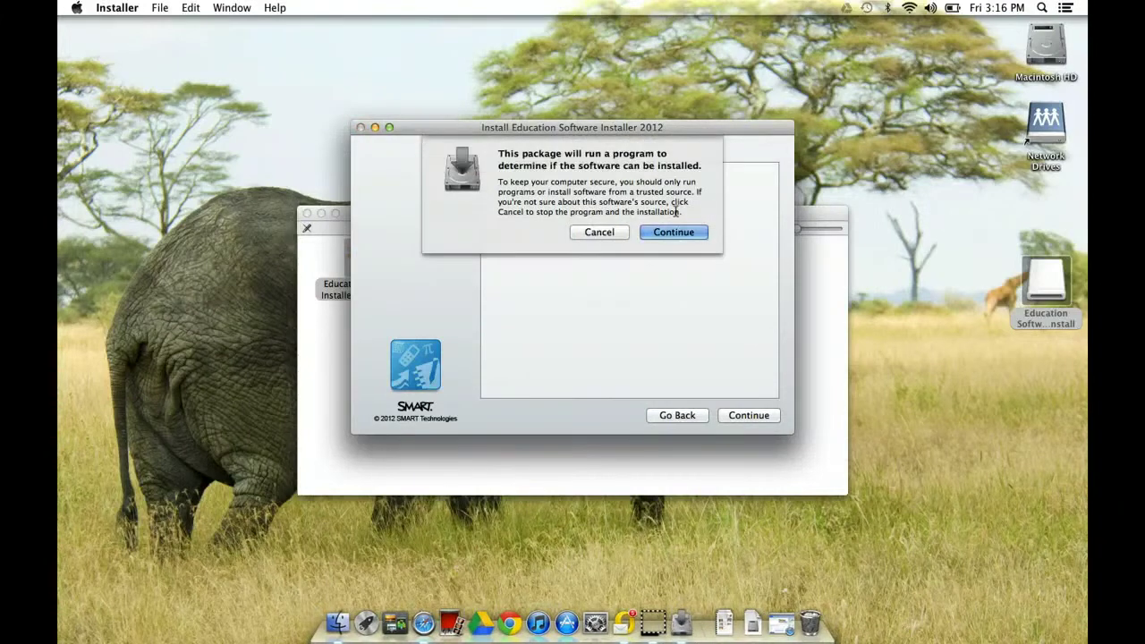
left_click(676, 231)
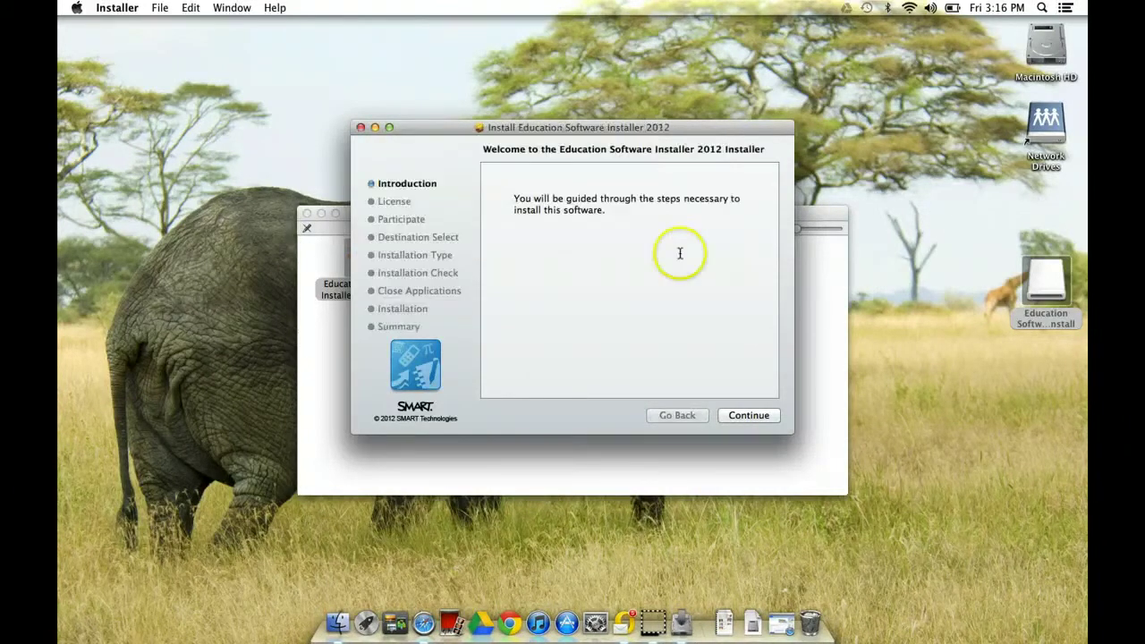
Move past the Introduction, review the SMART license, and agree to its terms.
left_click(746, 417)
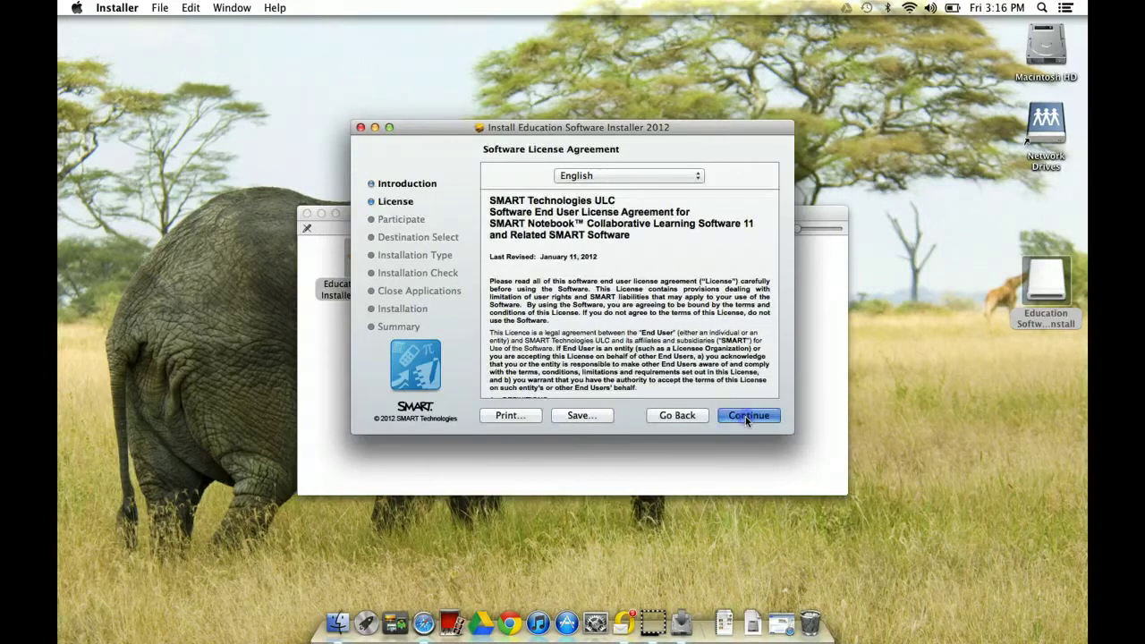
left_click(745, 416)
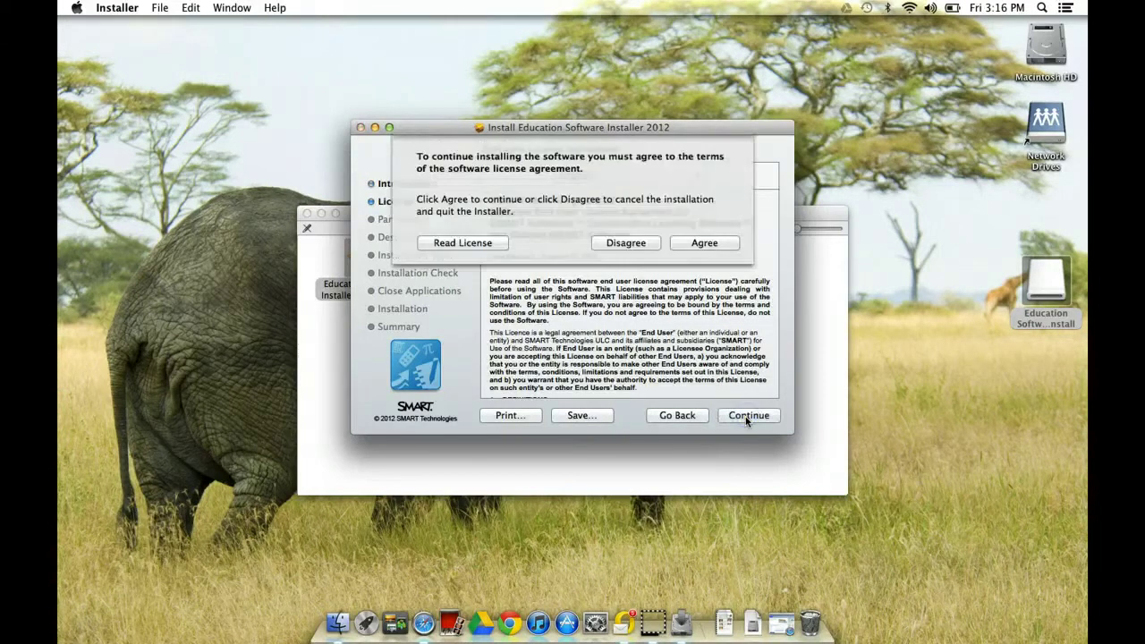
left_click(500, 244)
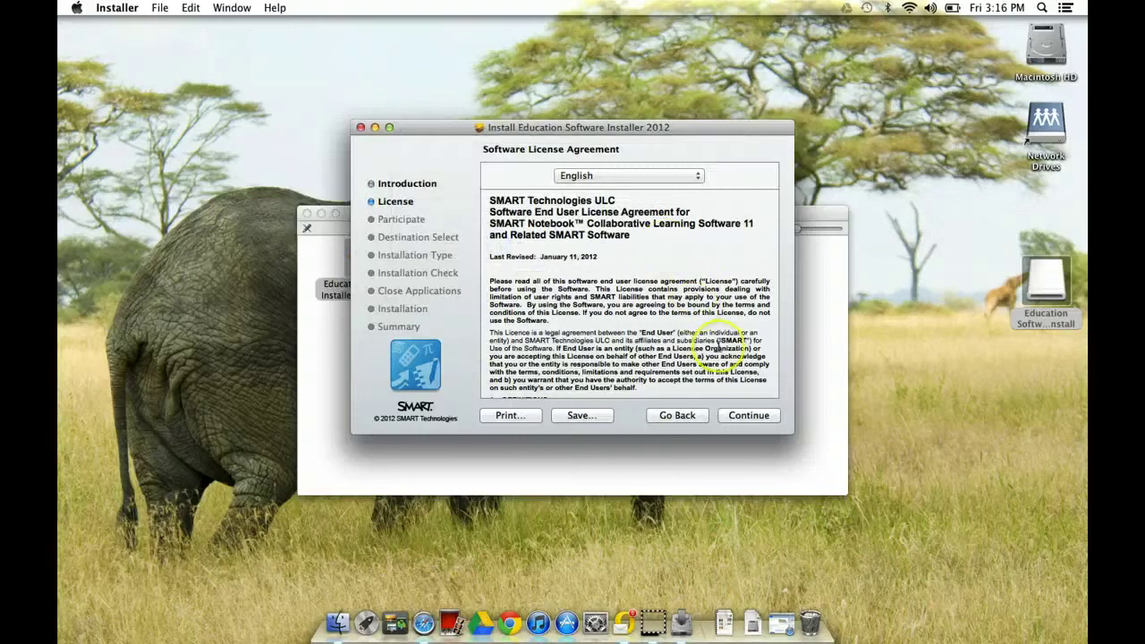
left_click(745, 418)
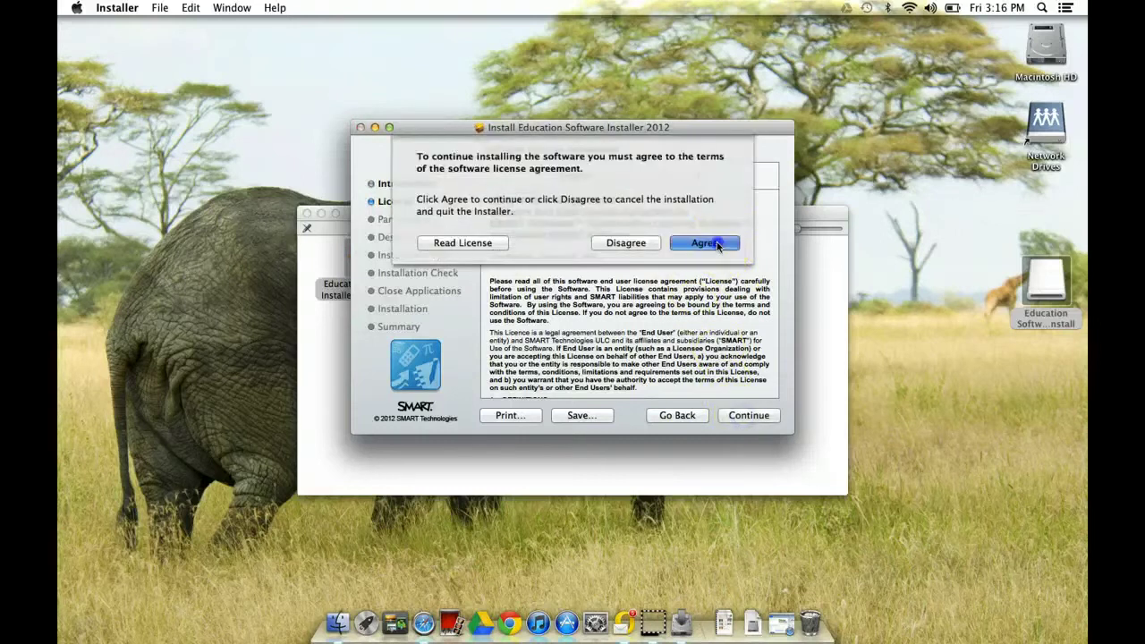
left_click(720, 243)
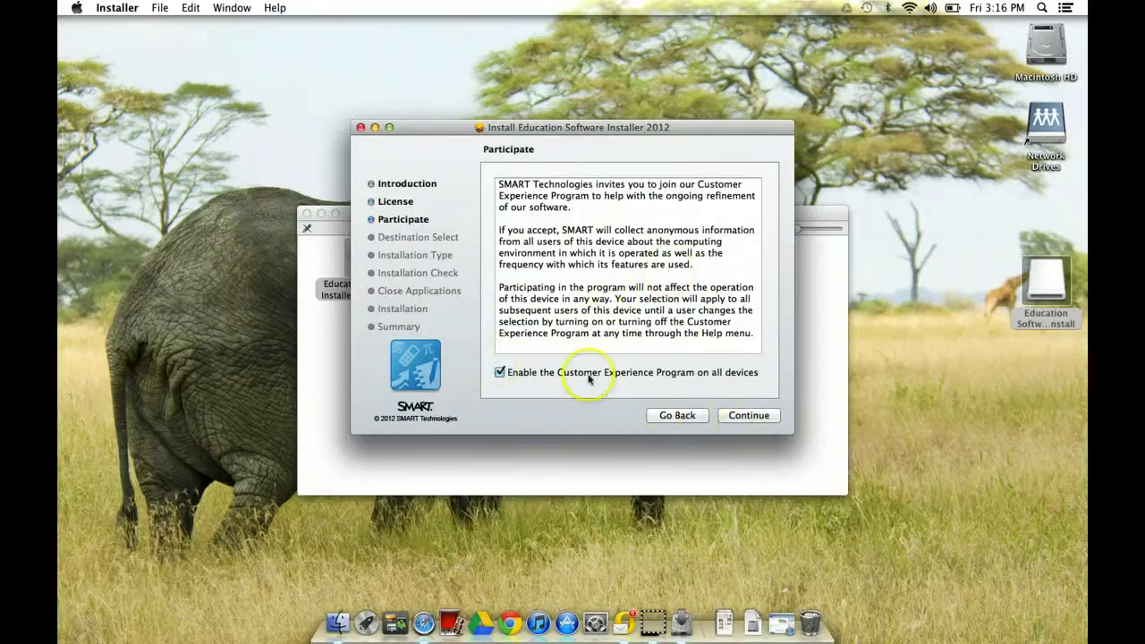
Skip Participate, inspect the SMART Notebook, Product Drivers and Response components, then reach Standard Install.
left_click(748, 416)
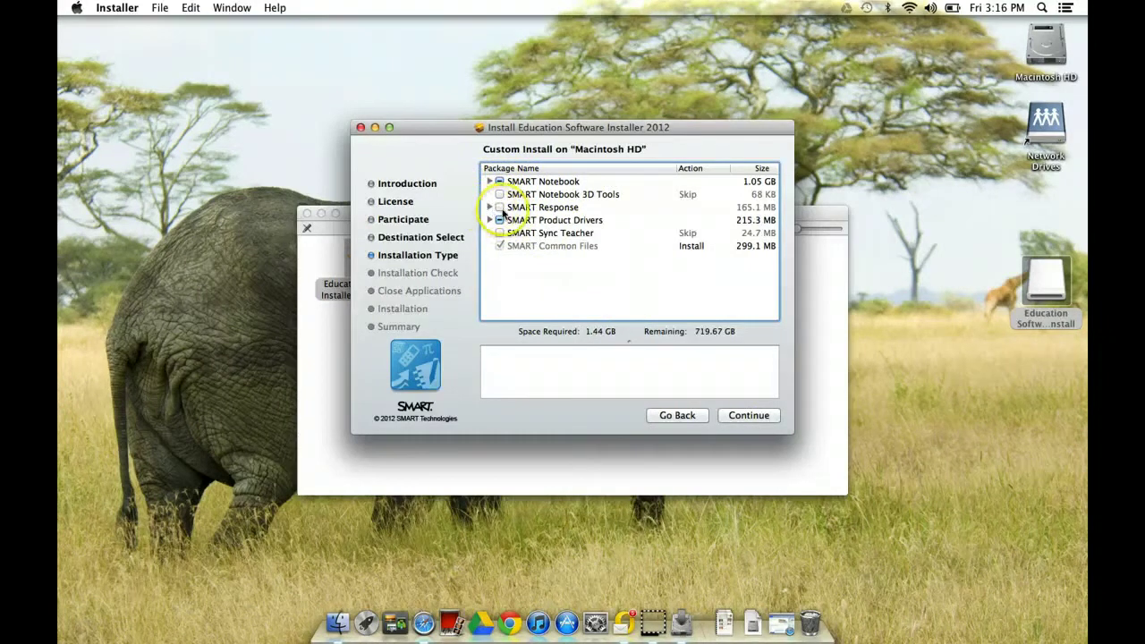
left_click(490, 181)
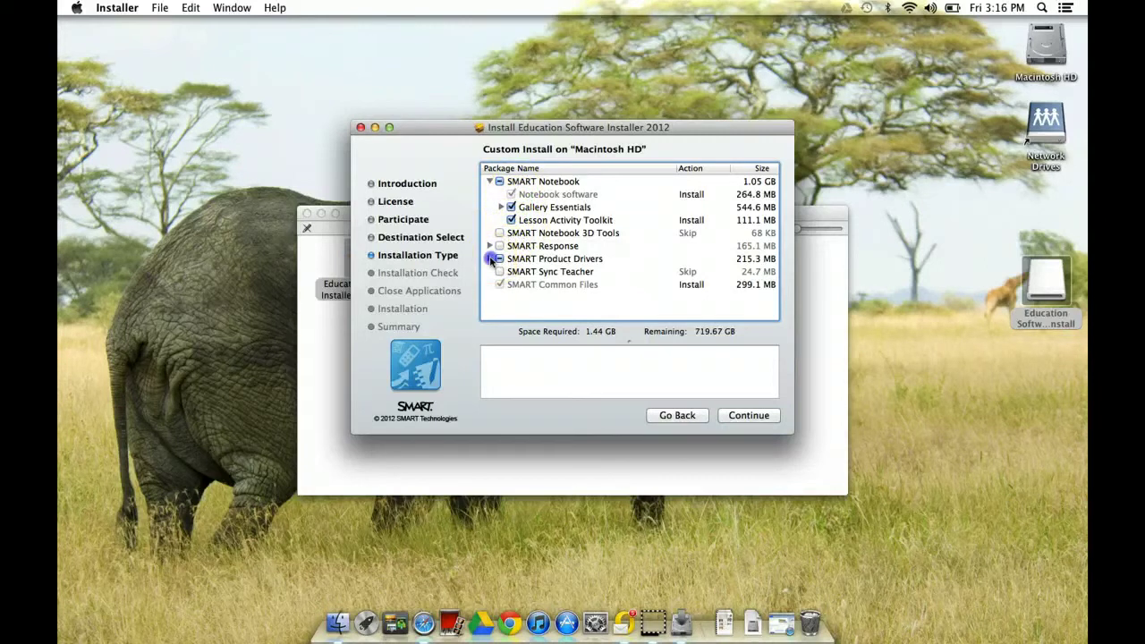
left_click(490, 258)
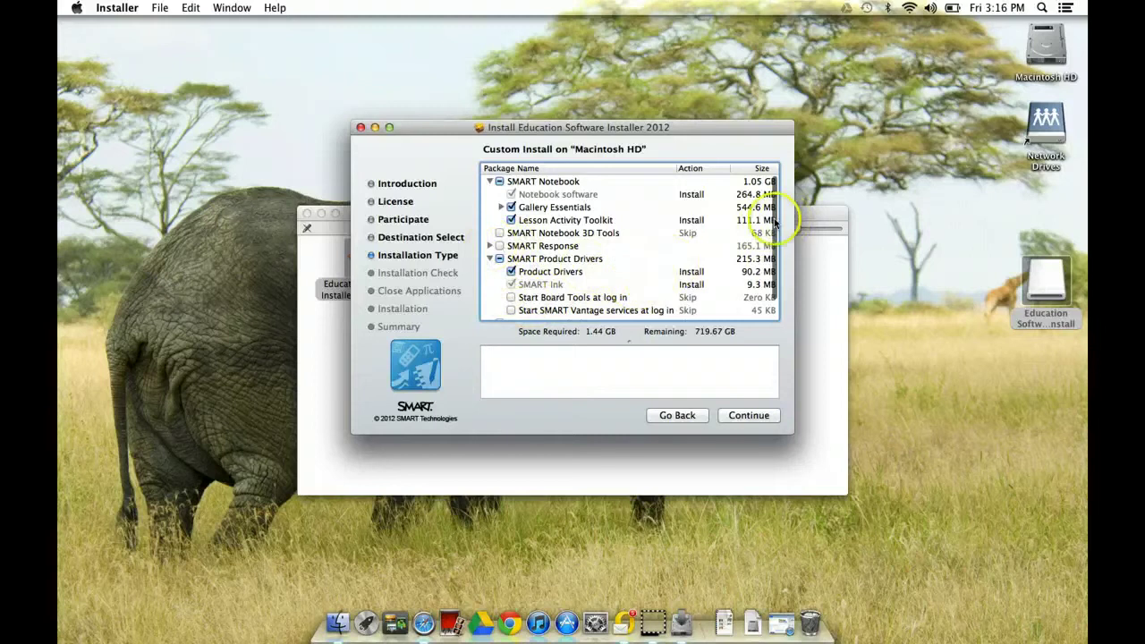
left_click_drag(773, 223, 774, 265)
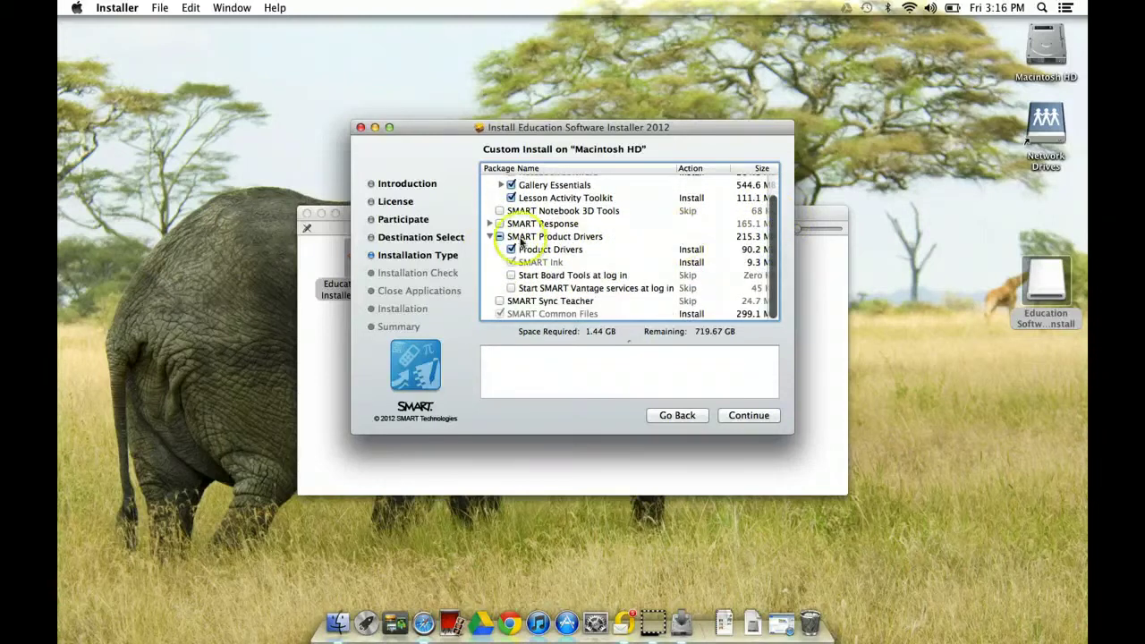
left_click(488, 224)
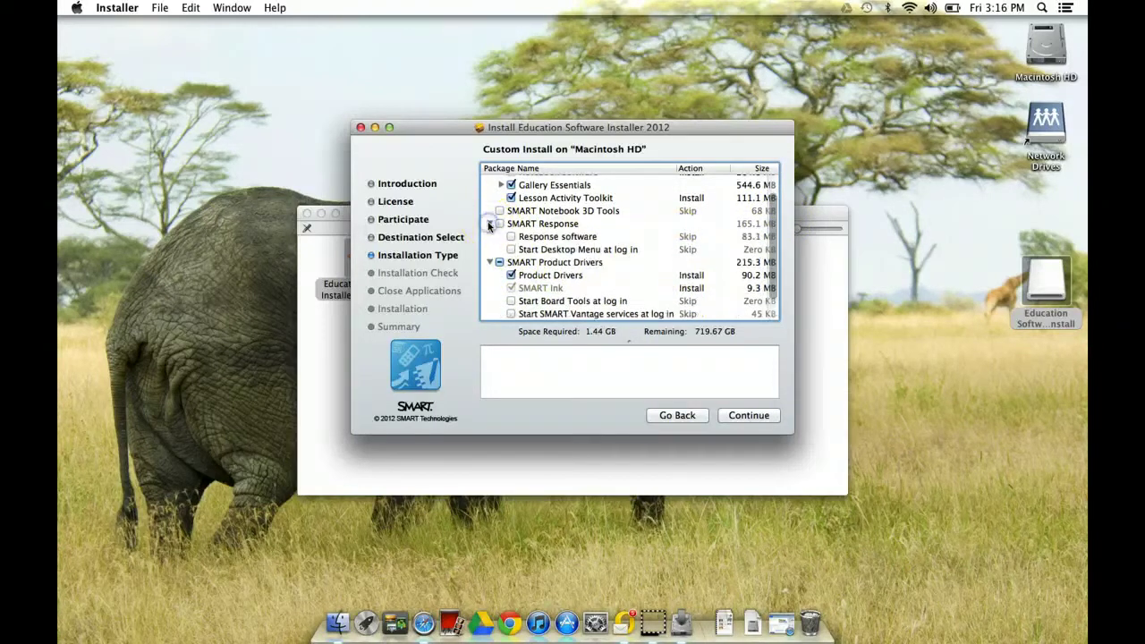
left_click(489, 224)
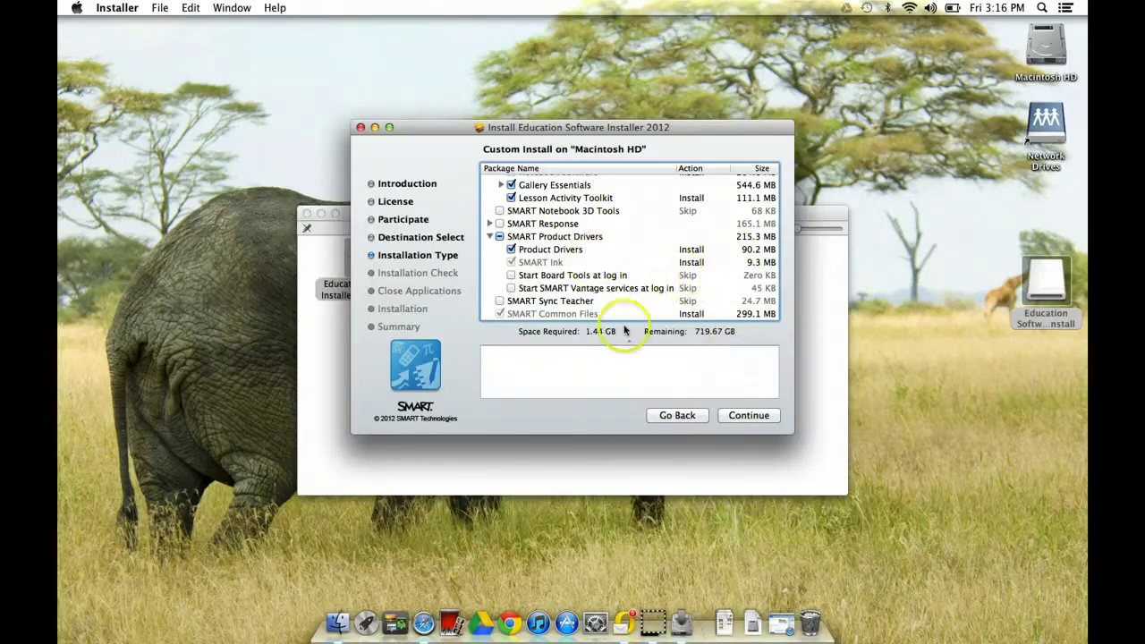
left_click(749, 415)
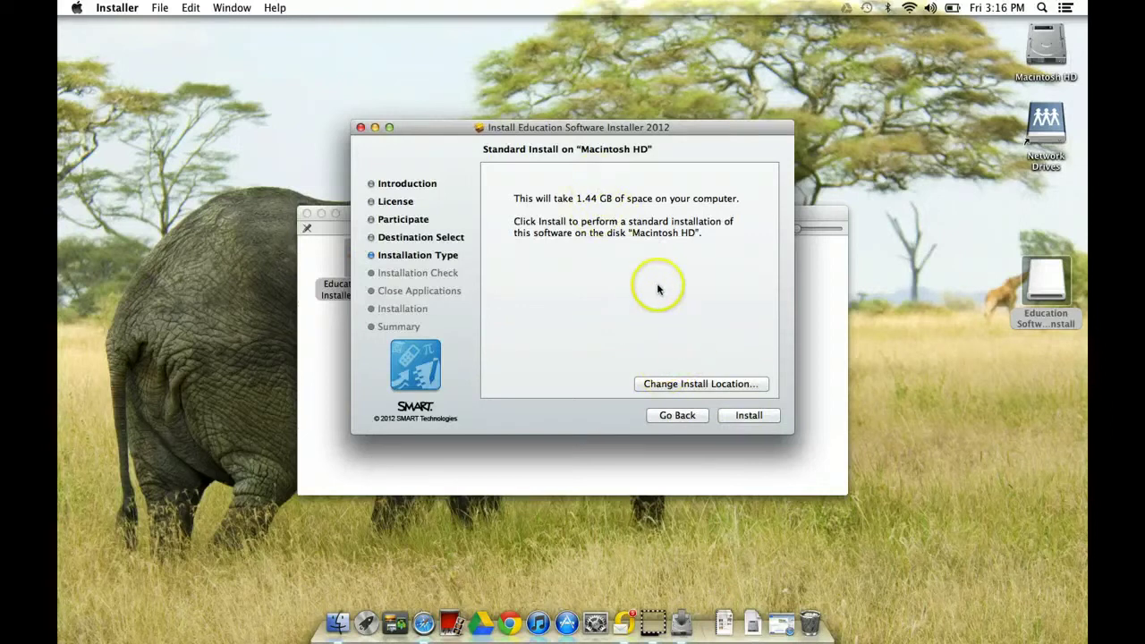
Start the install on Macintosh HD and authorize it with the account password, re-entering it once.
left_click(749, 415)
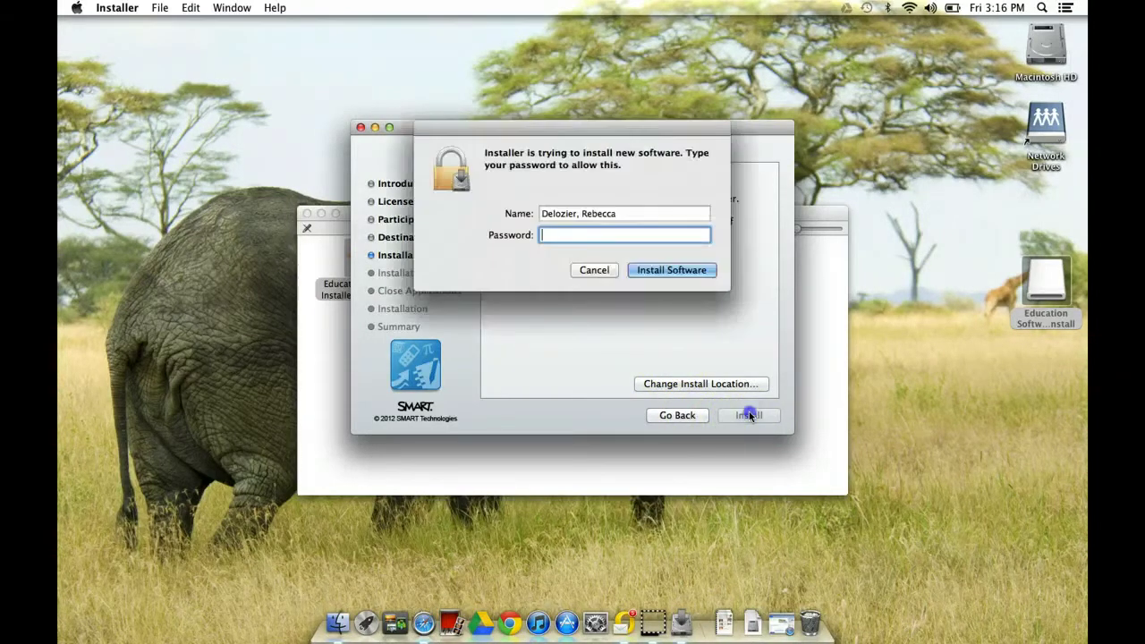
left_click(553, 238)
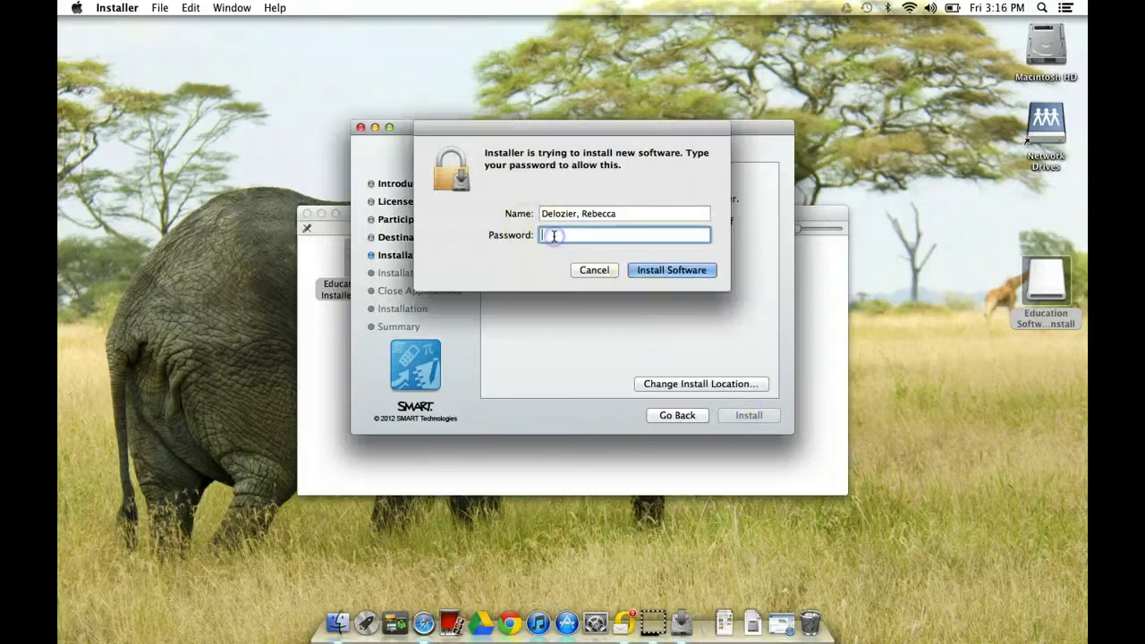
type("••••••••")
key("Return")
left_click(567, 235)
key("super+a")
type("••••••••")
left_click(656, 270)
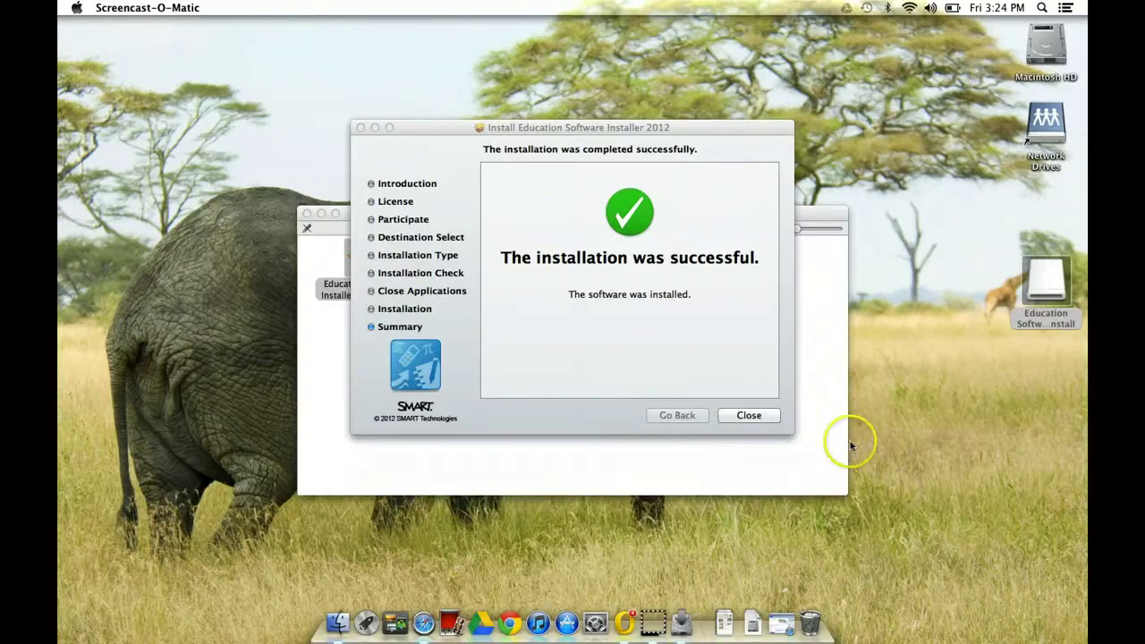
Close the Installer after the successful installation summary.
left_click(744, 415)
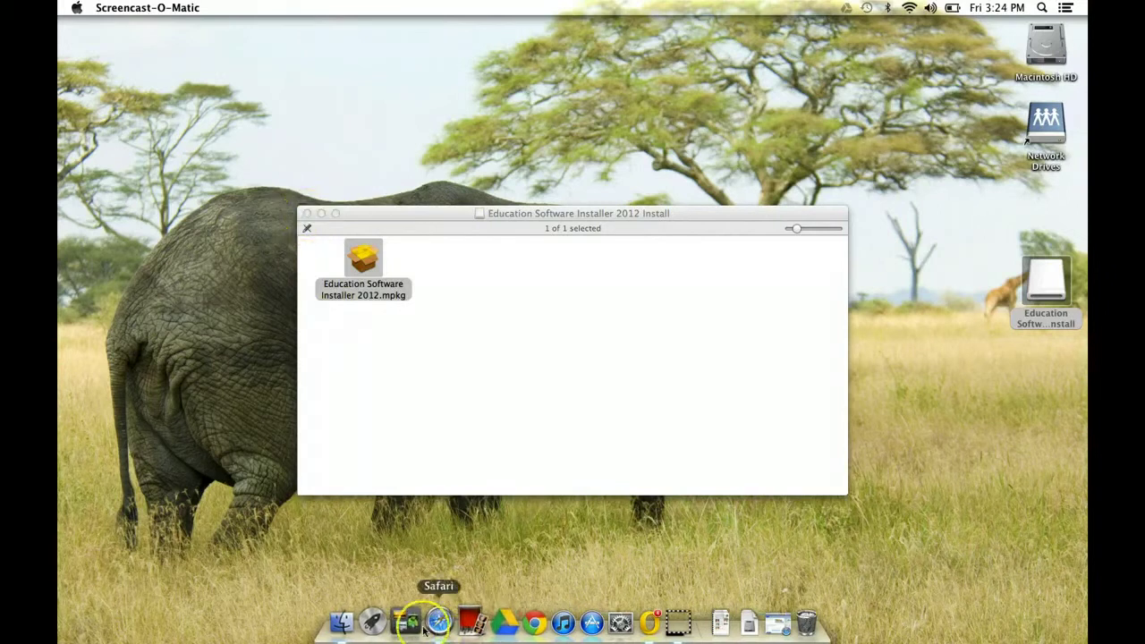
Open Launchpad to show the newly installed Board Tools, Notebook, SMART Ink and SMART Settings apps.
left_click(378, 623)
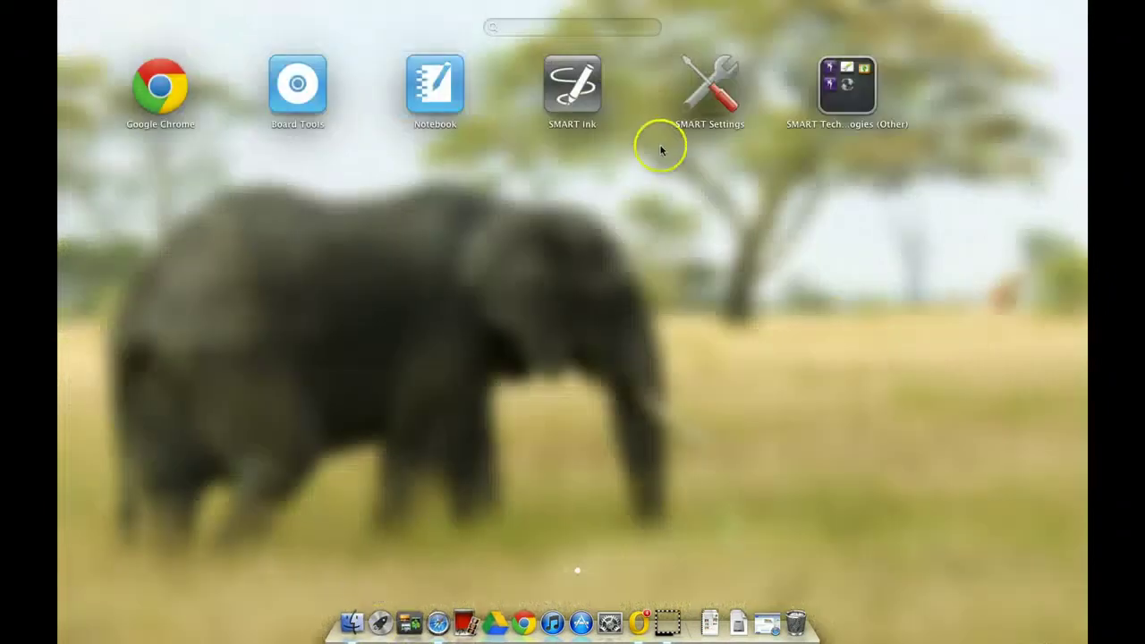